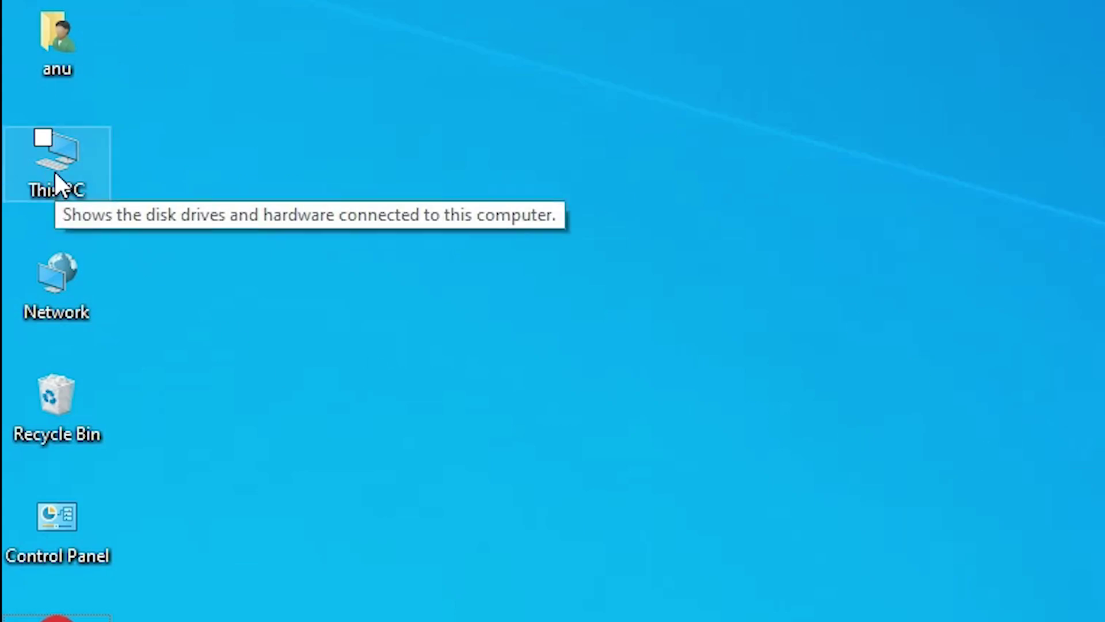
Check This PC's system properties, then search Google for 'hp laserjet pro mfp m126nw driver'.
right_click(54, 170)
click(164, 510)
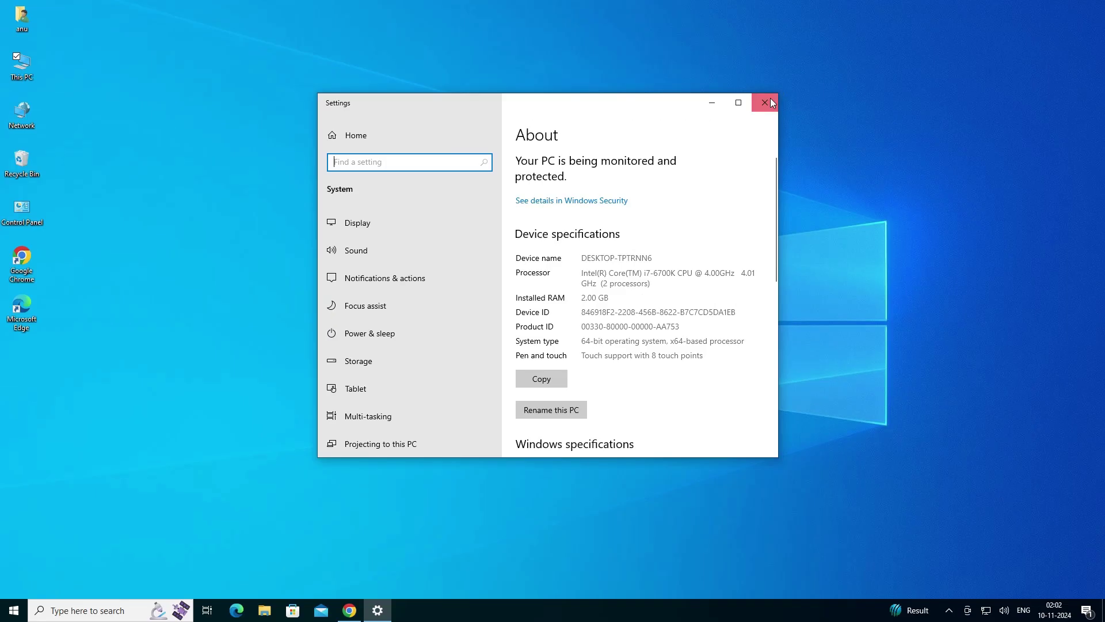
click(755, 111)
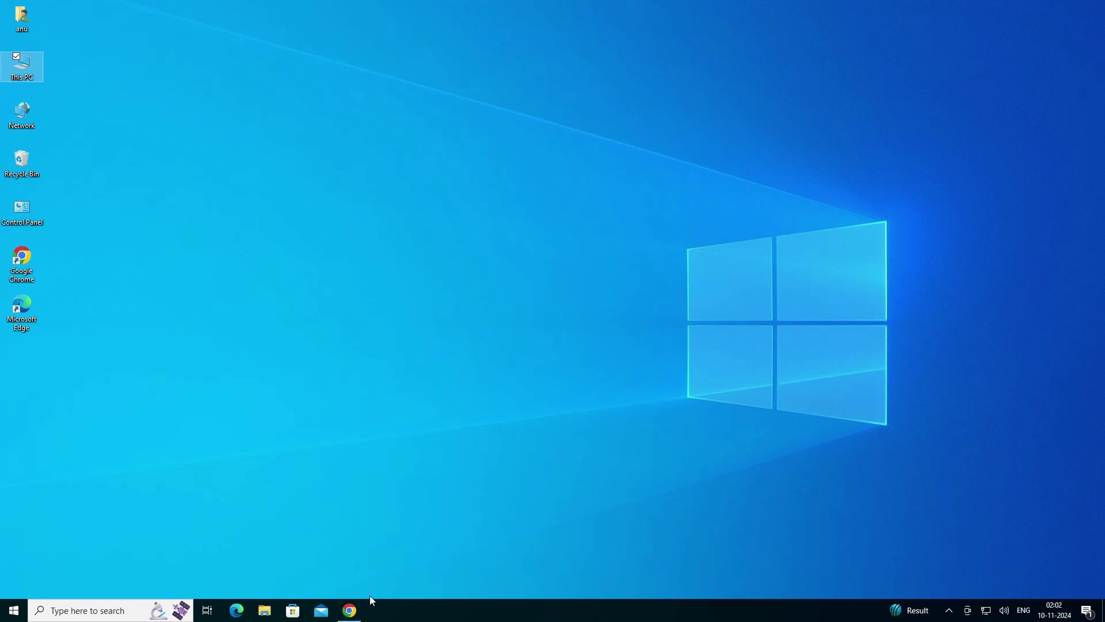
click(350, 593)
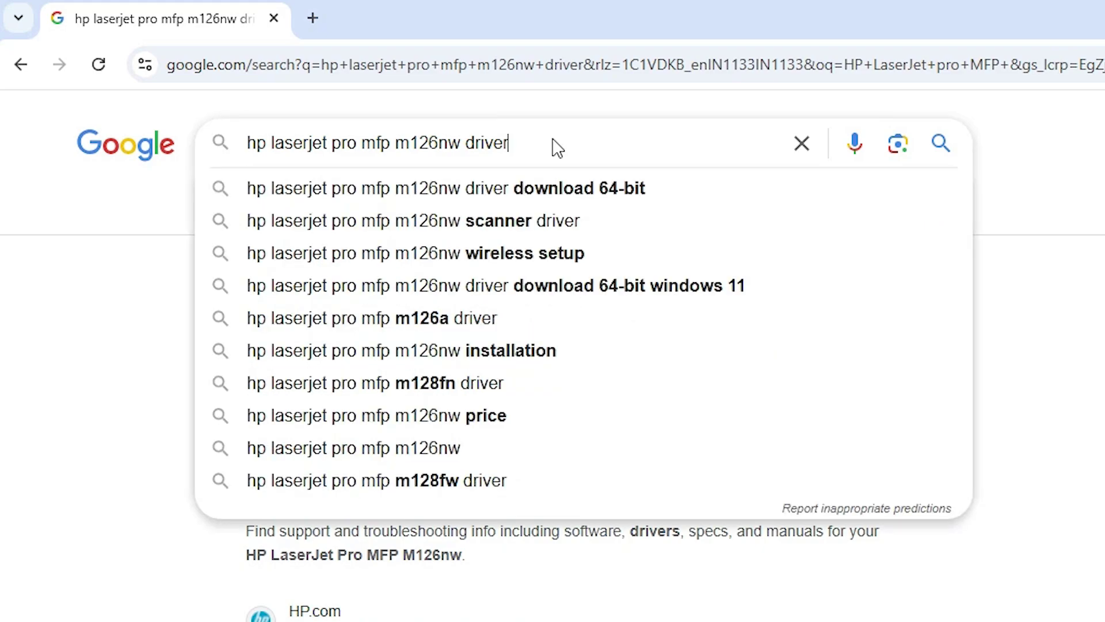
key(Return)
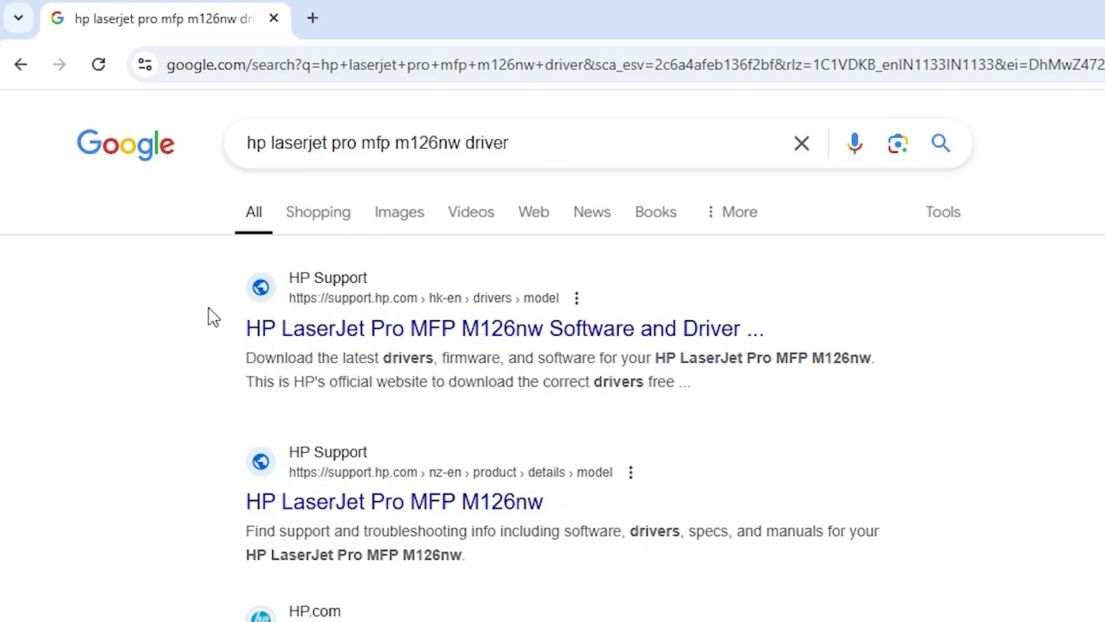
Open the first HP Support driver result in a new tab and switch to it.
right_click(333, 332)
click(365, 352)
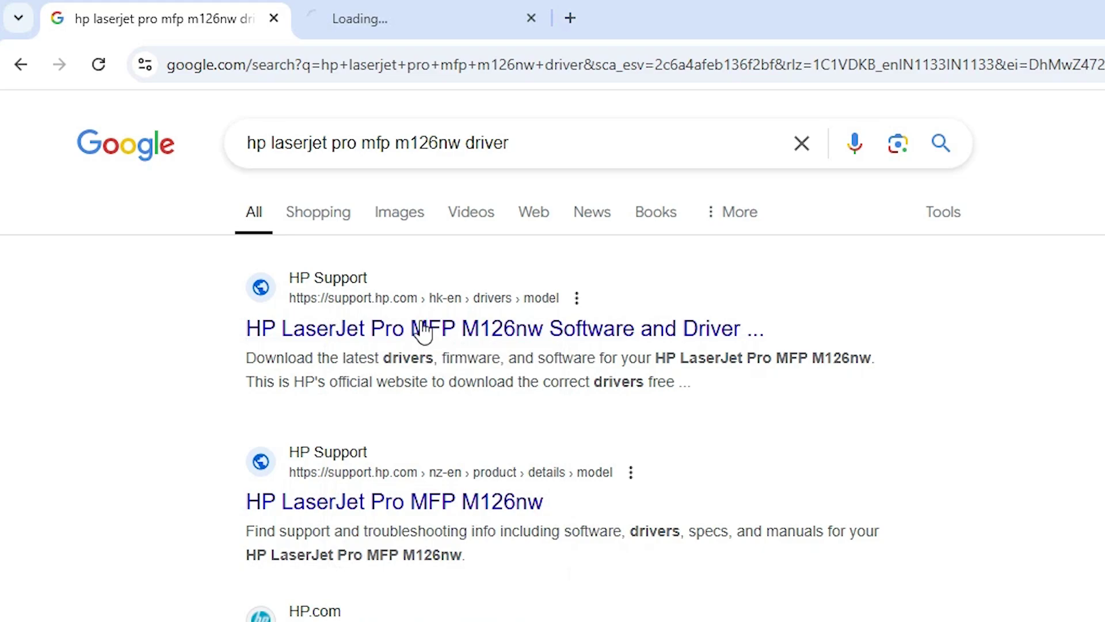
click(382, 11)
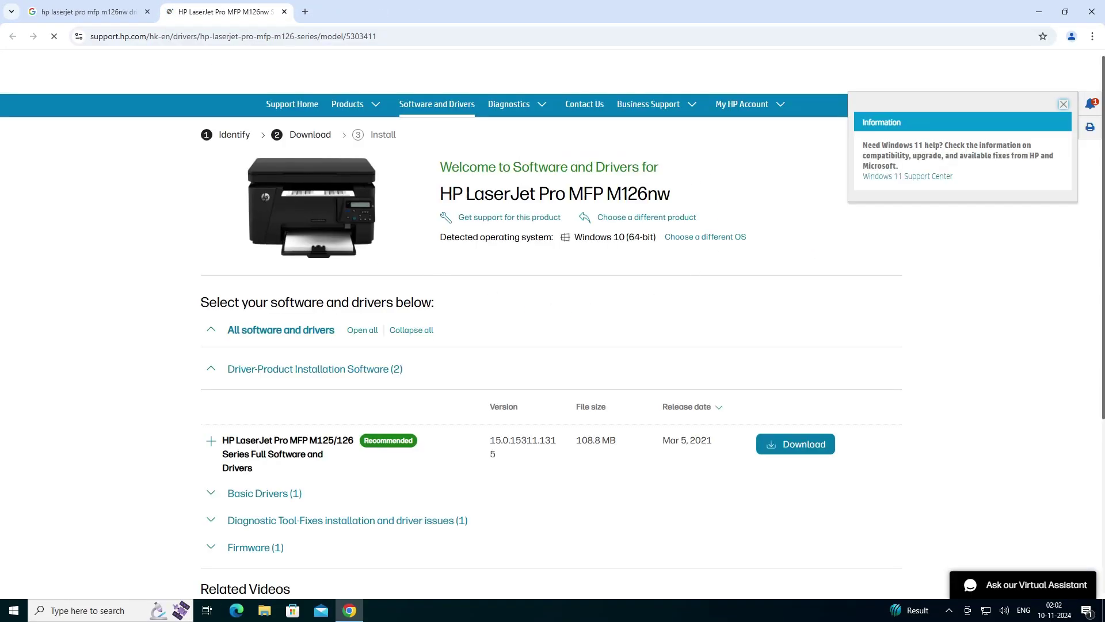
Select the LaserJet Pro MFP M126nw product title, then go back to the driver page.
double_click(528, 199)
double_click(554, 194)
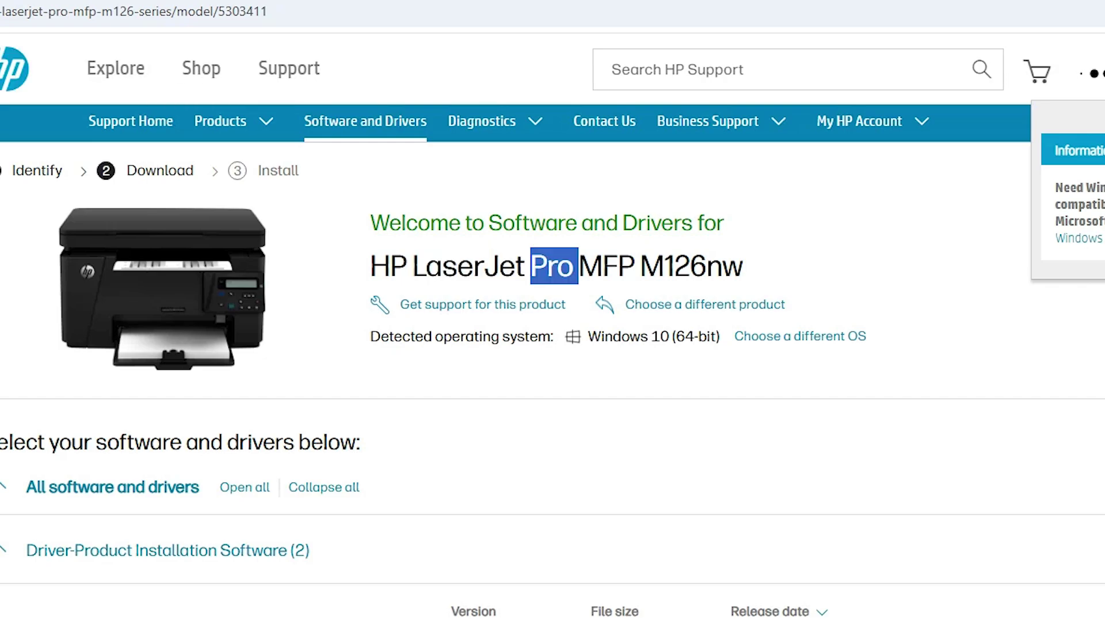
triple_click(554, 266)
click(717, 322)
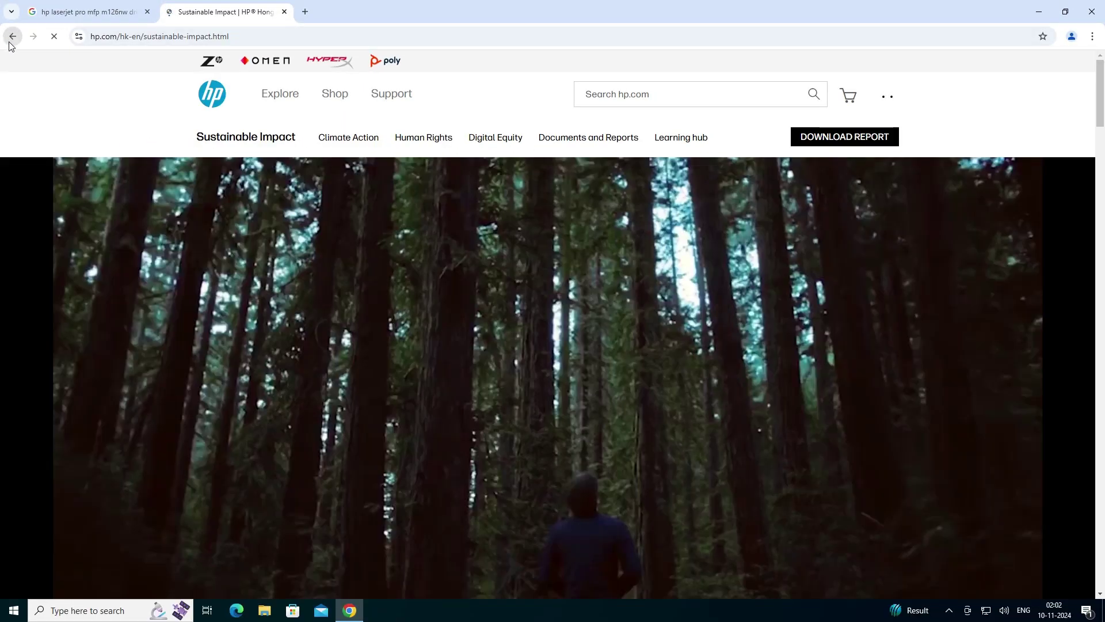
click(11, 38)
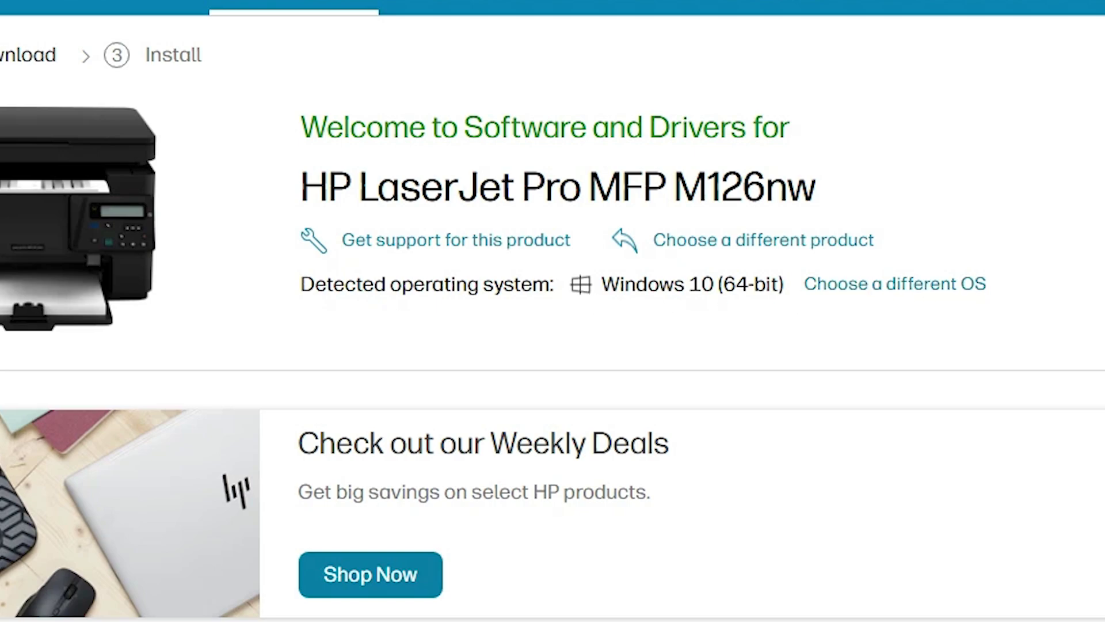
Change the HP driver page's operating system to Windows 10 (64-bit) and apply it.
click(909, 300)
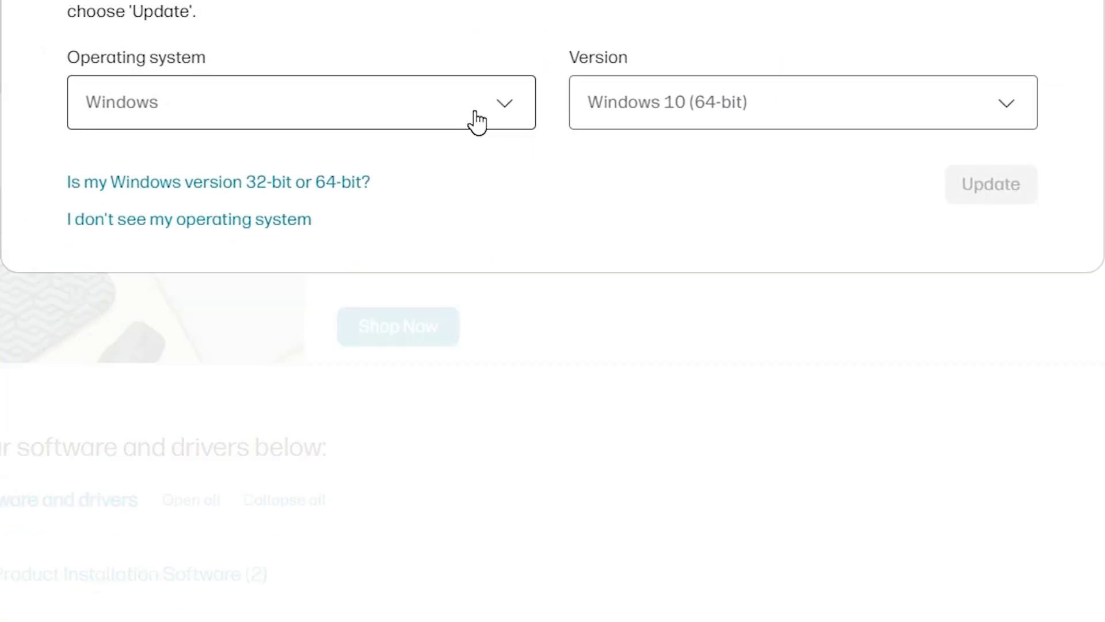
click(654, 108)
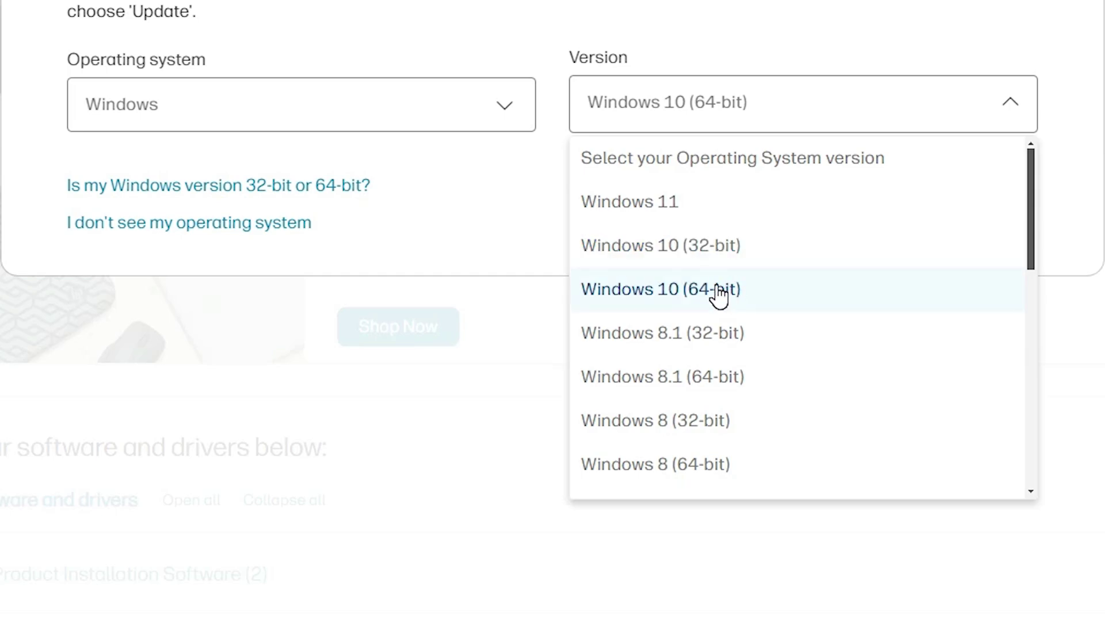
click(718, 296)
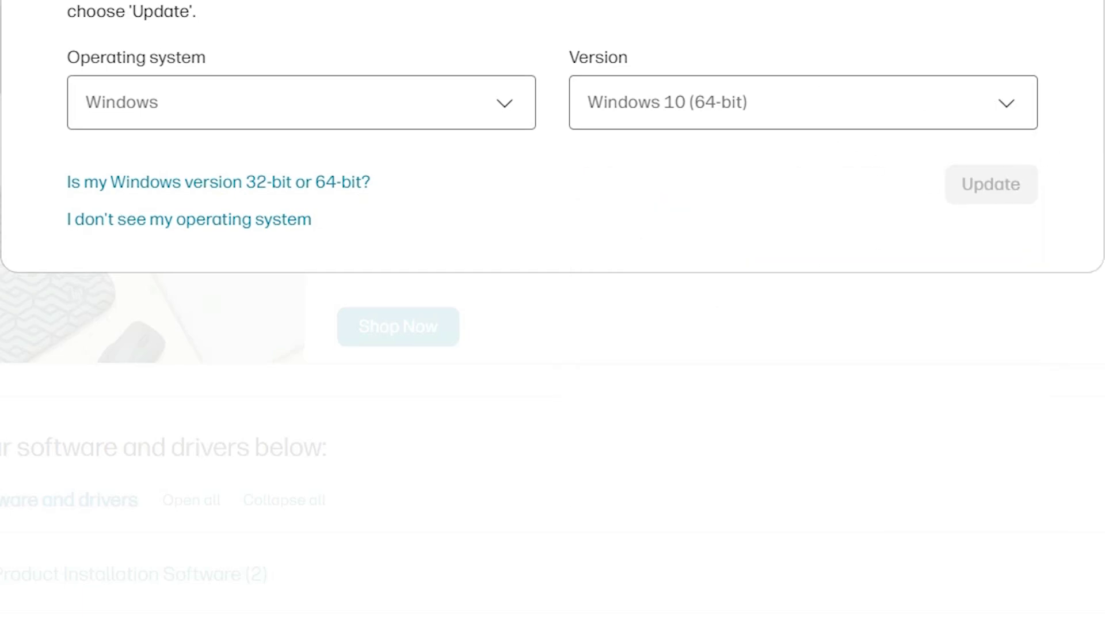
click(992, 185)
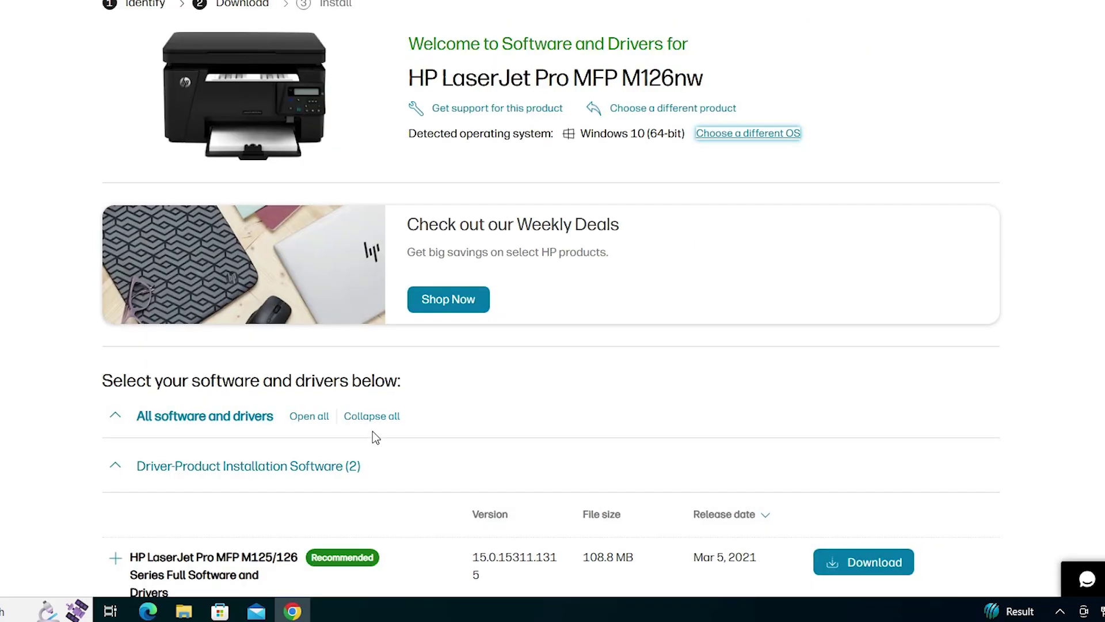
scroll(375, 437, down, 4)
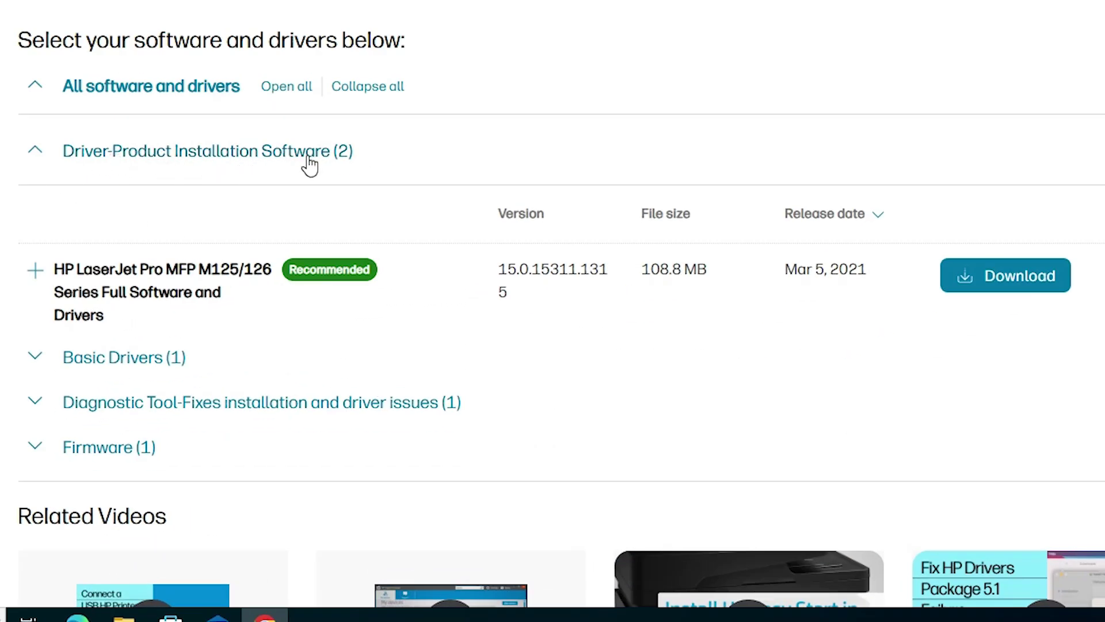
Compare the Full Software package with the Basic PCLm Print Driver, then download the Full Software and Drivers.
click(33, 154)
click(33, 154)
scroll(35, 156, down, 2)
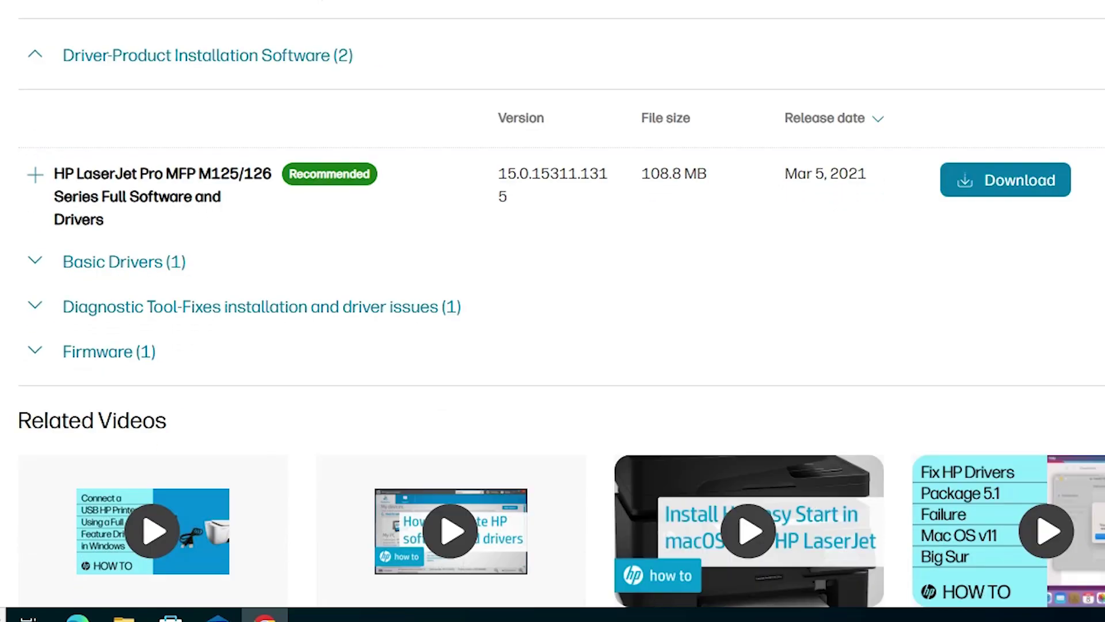
drag(80, 174, 187, 222)
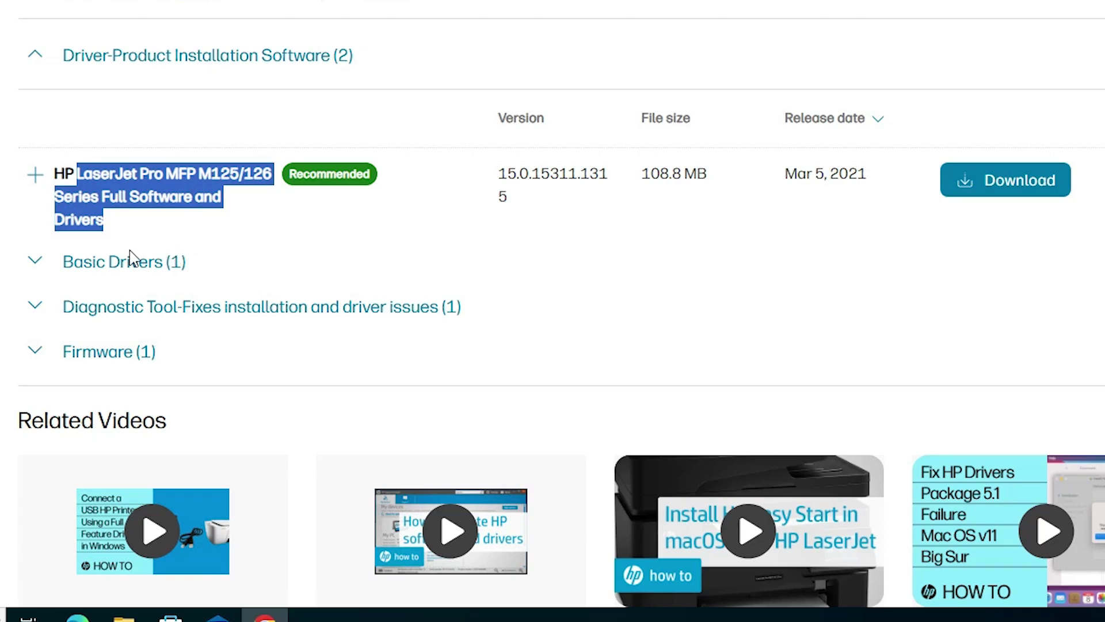
click(34, 266)
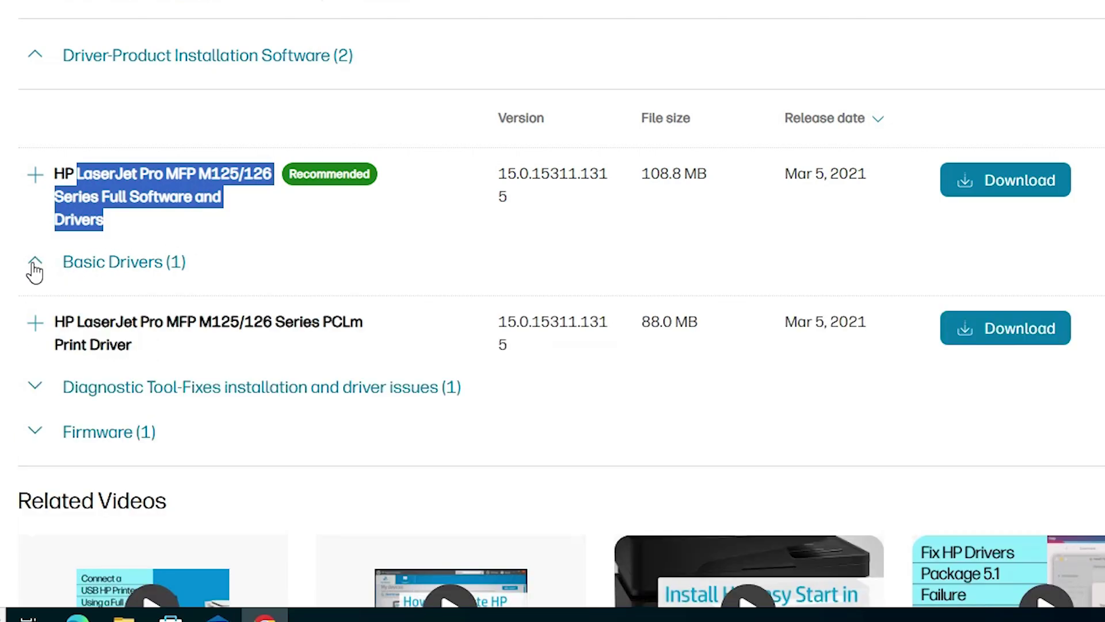
drag(56, 320, 167, 345)
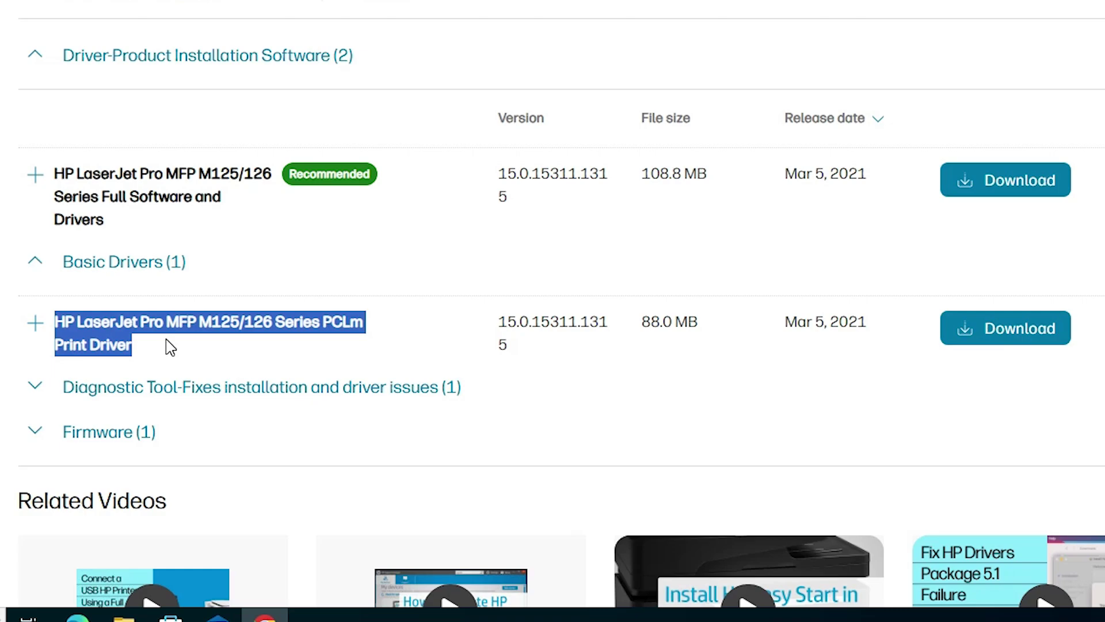
click(35, 266)
drag(110, 173, 185, 219)
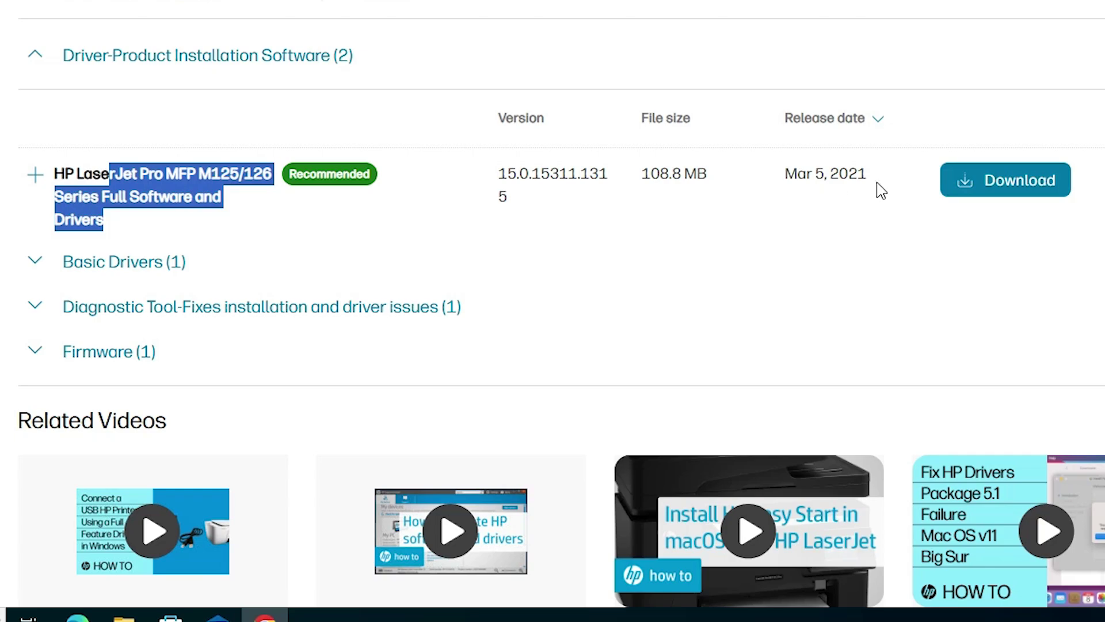
click(997, 183)
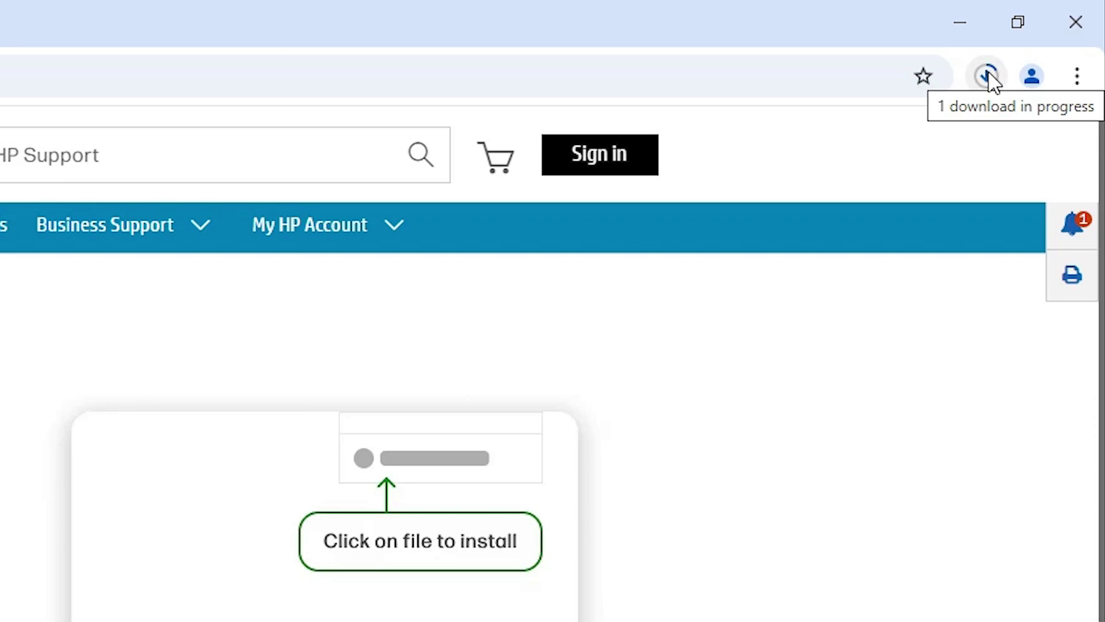
Show LJPro_MFP_M125-126_full_solution_15311.exe in its Downloads folder and minimize Chrome.
click(988, 74)
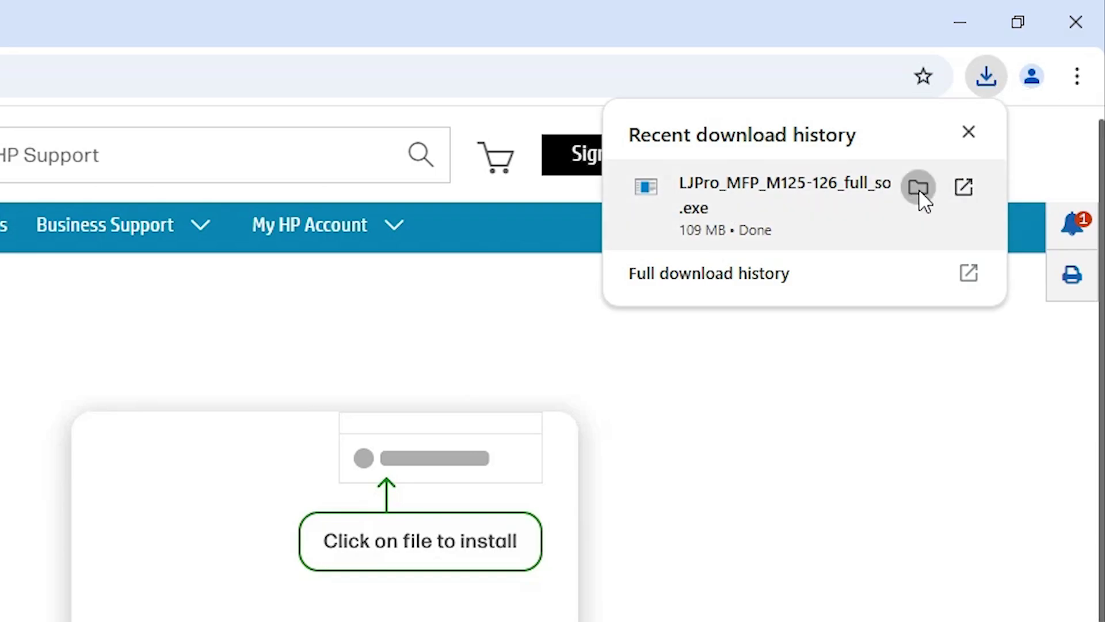
click(919, 187)
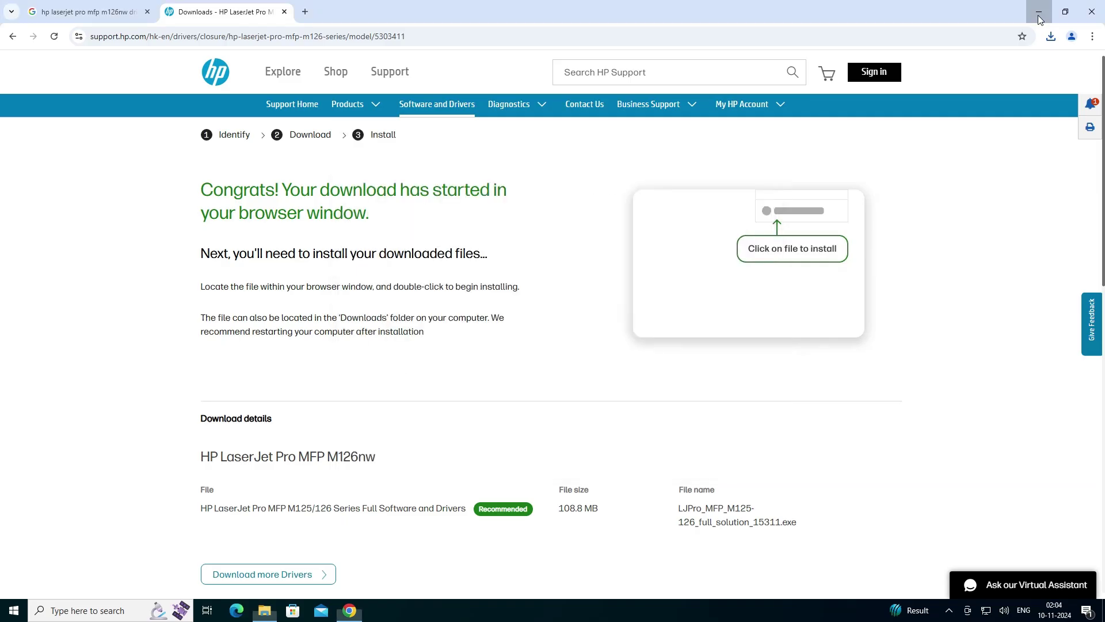
click(1039, 18)
Drag LJPro_MFP_M125-126_full_solution_15311 from Downloads onto the desktop and close File Explorer.
drag(540, 141, 486, 155)
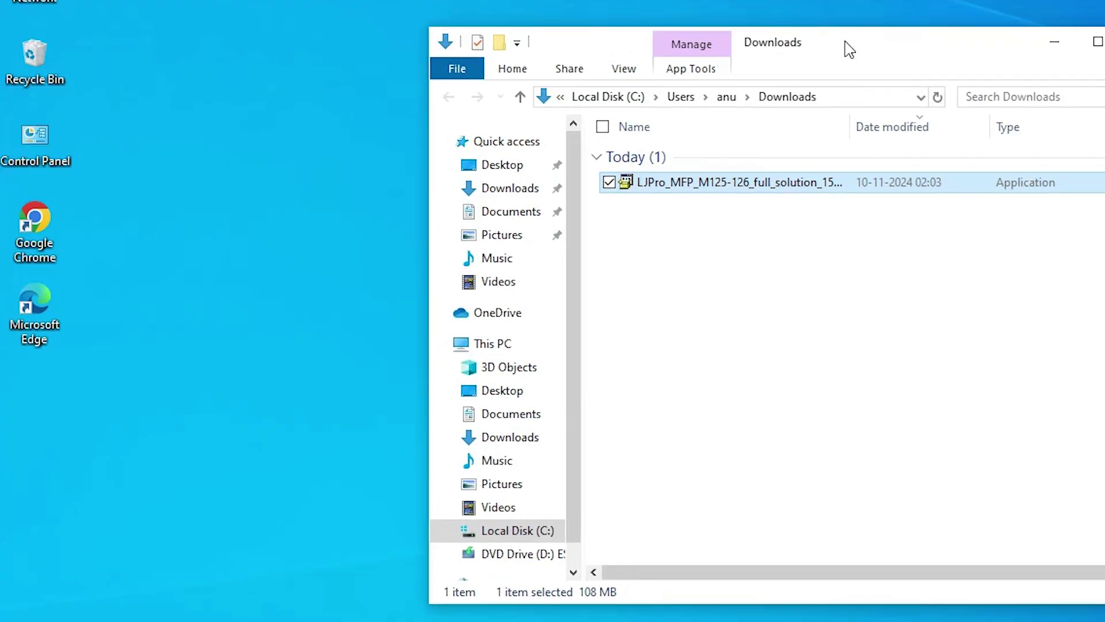
drag(846, 48, 846, 50)
drag(700, 190, 22, 482)
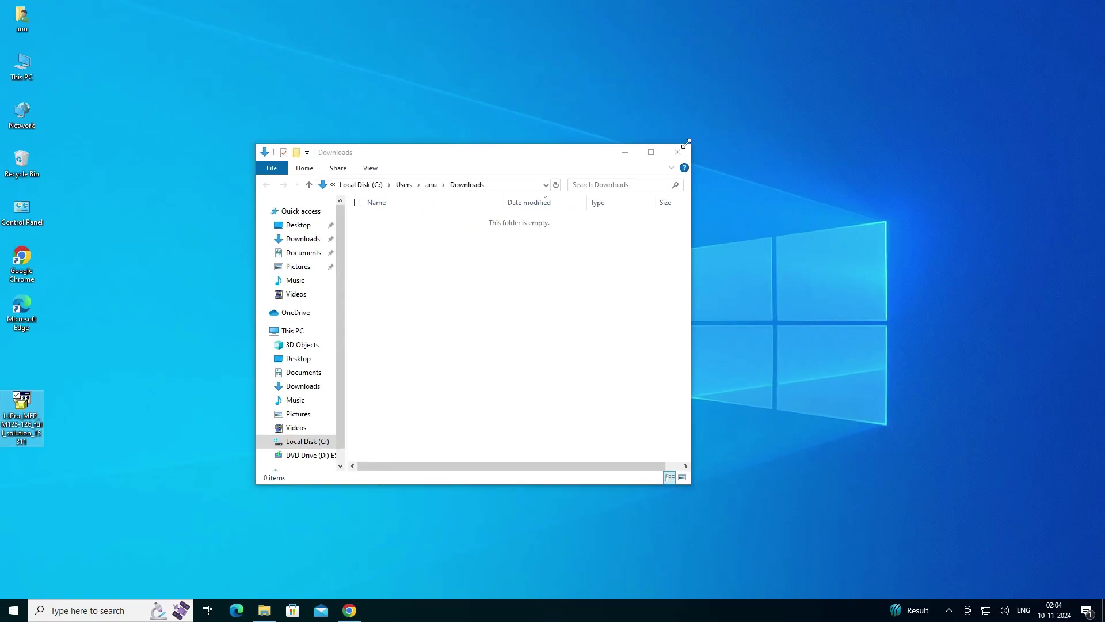
click(677, 152)
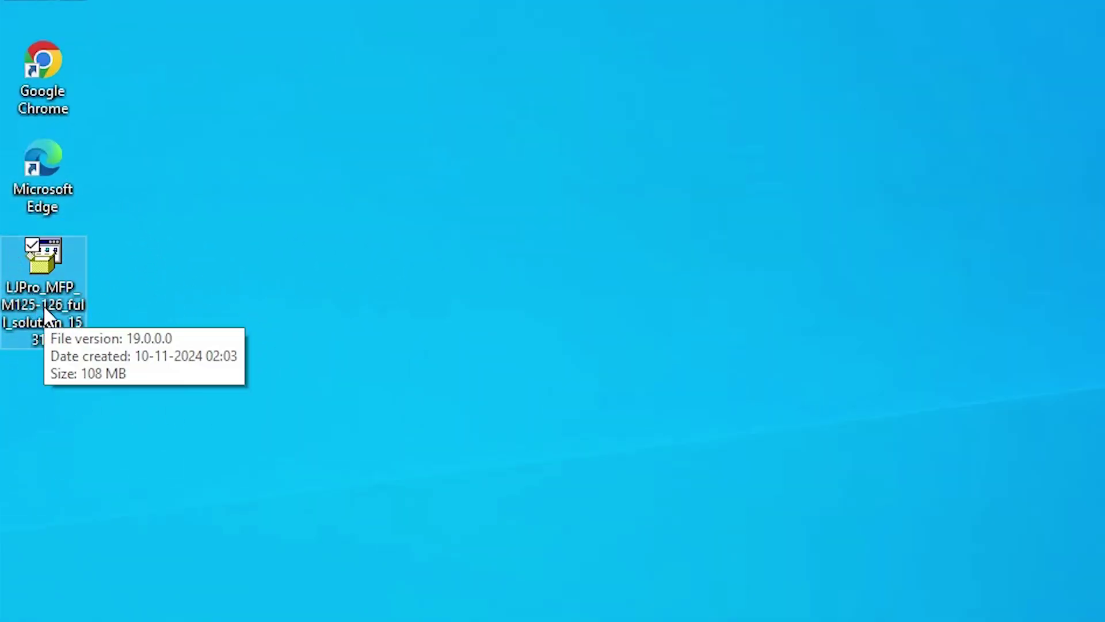
Extract the installer with WinRAR into the desktop folder LJPro_MFP_M125-126_full_solution_15311 and open it.
right_click(60, 272)
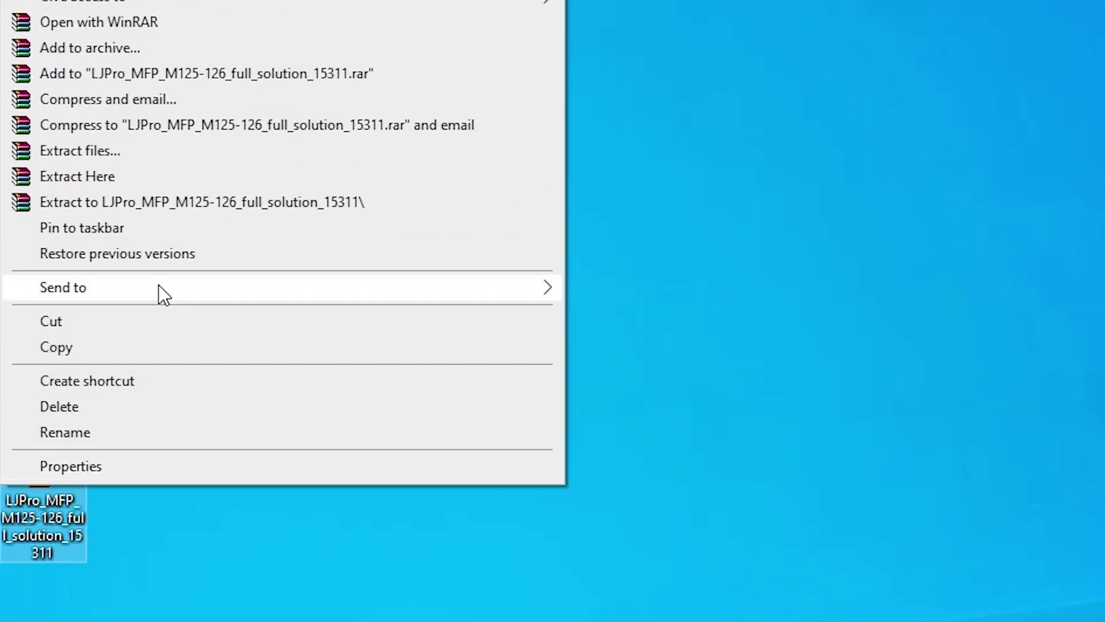
click(78, 153)
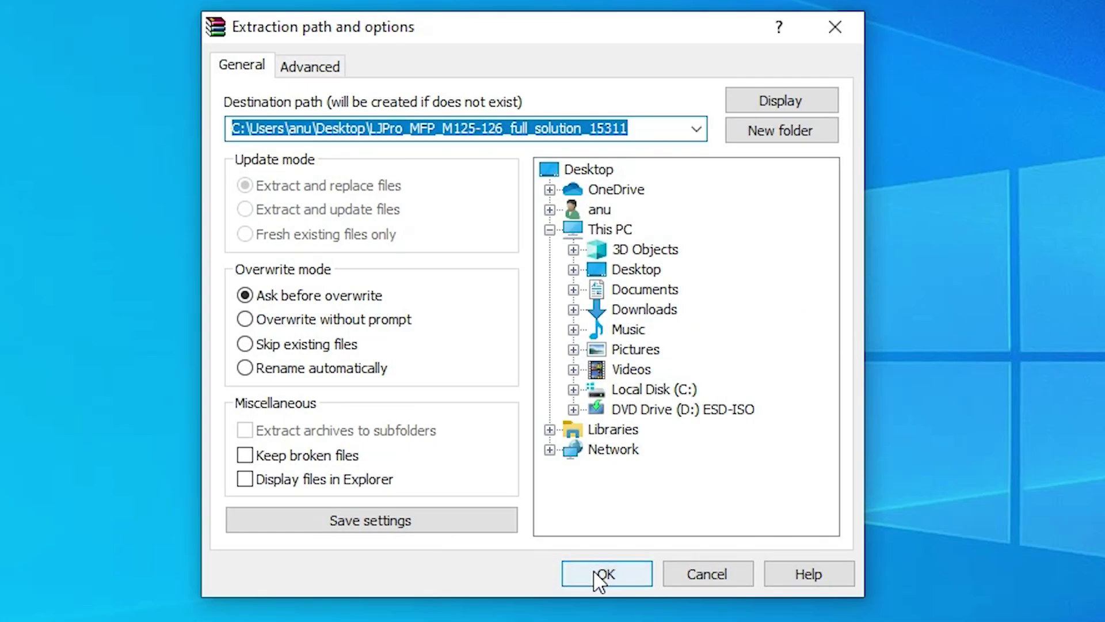
click(620, 573)
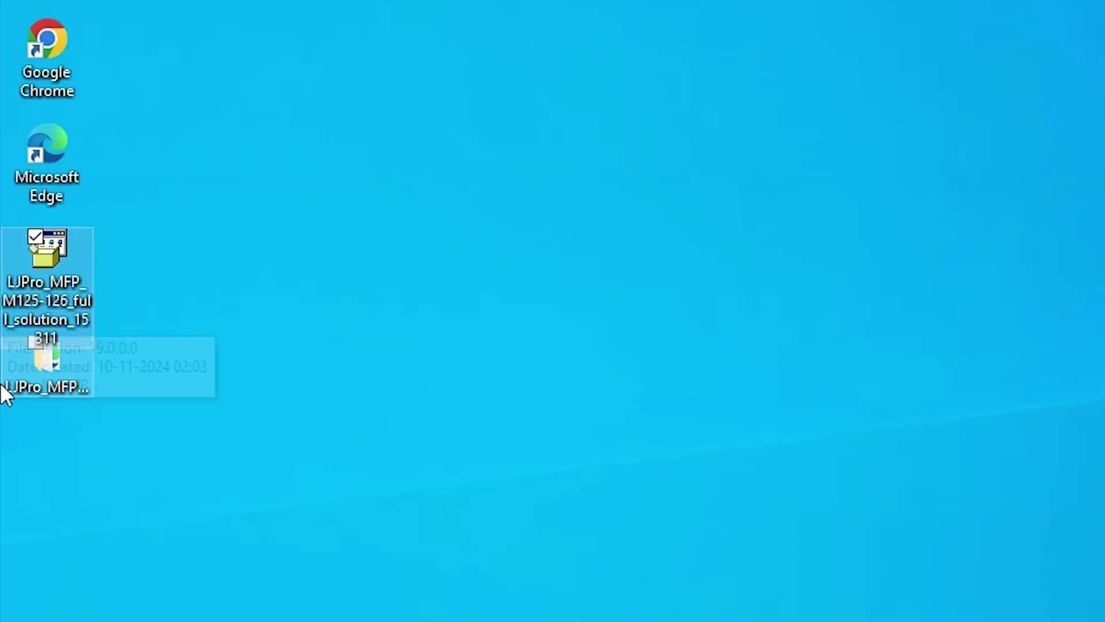
click(47, 391)
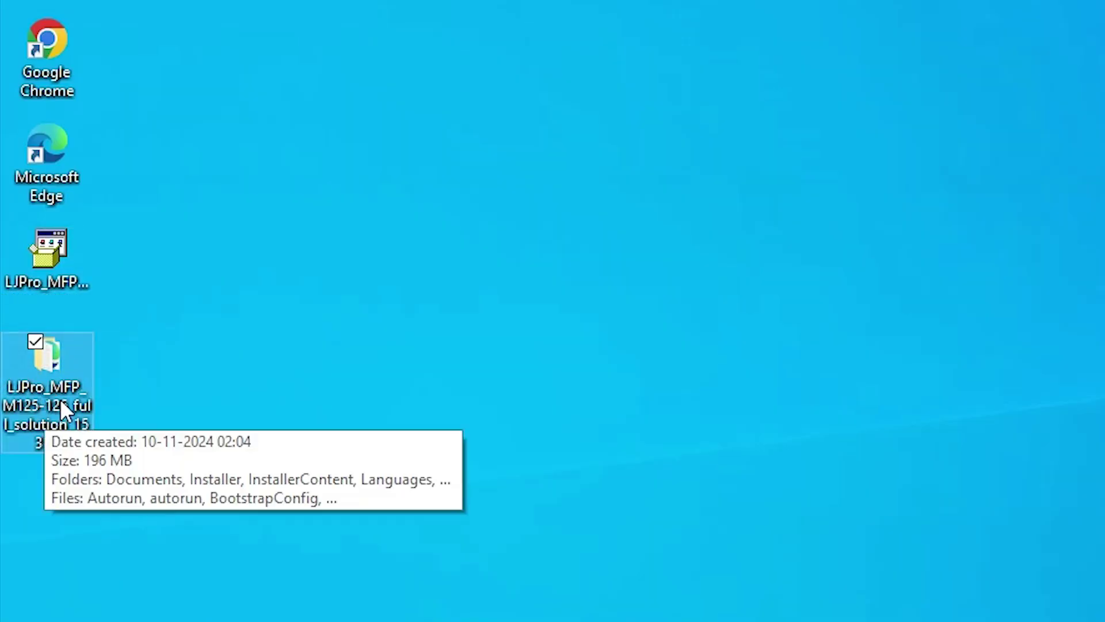
double_click(58, 368)
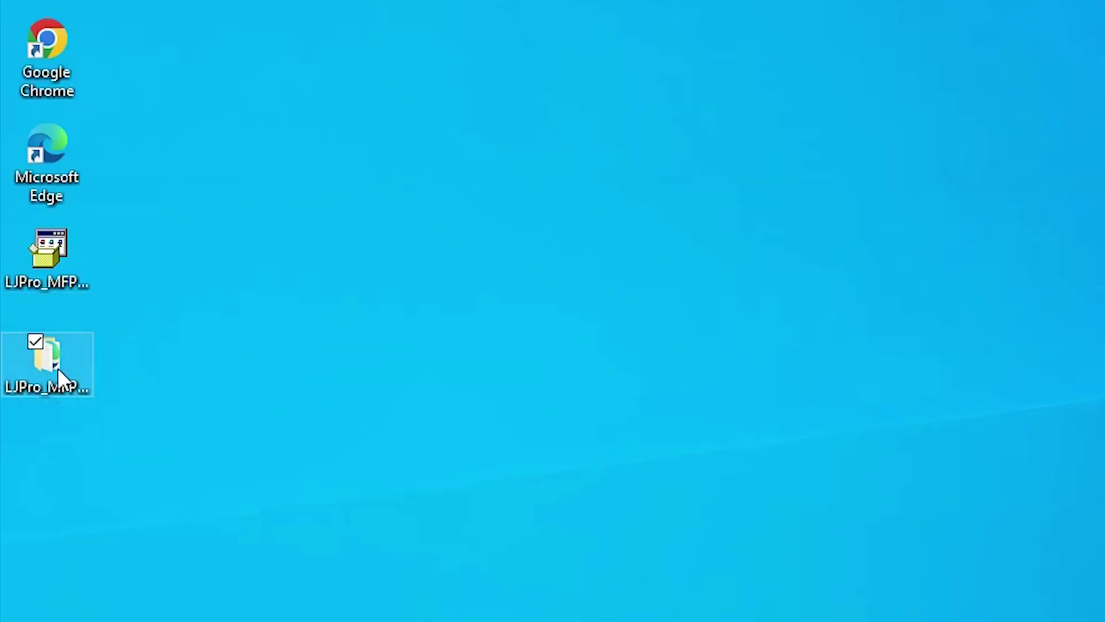
scroll(530, 475, down, 5)
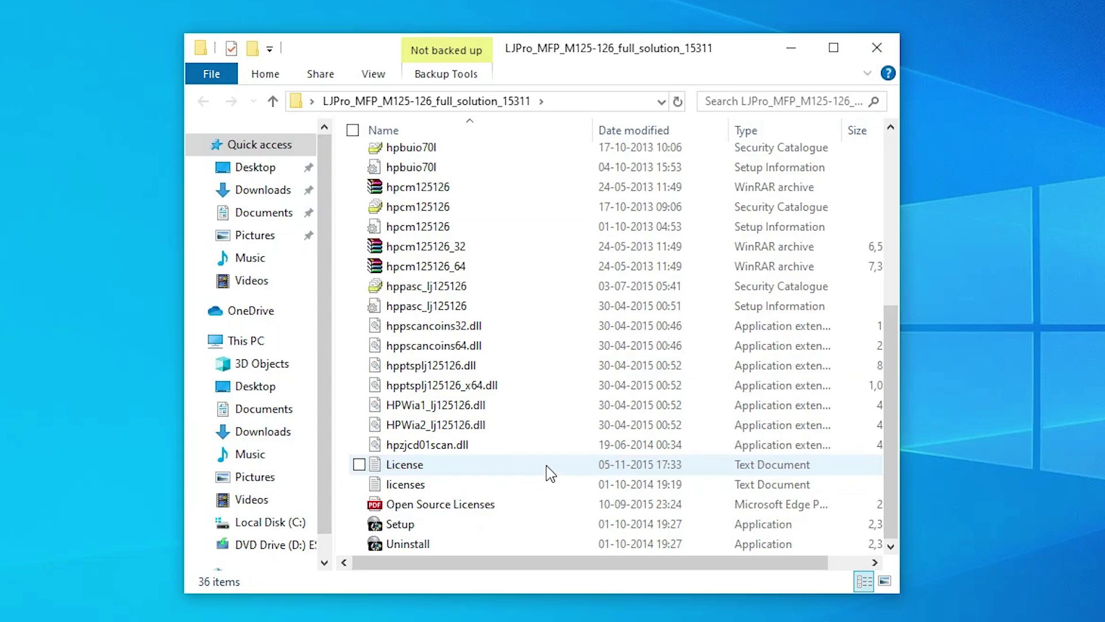
scroll(548, 471, up, 5)
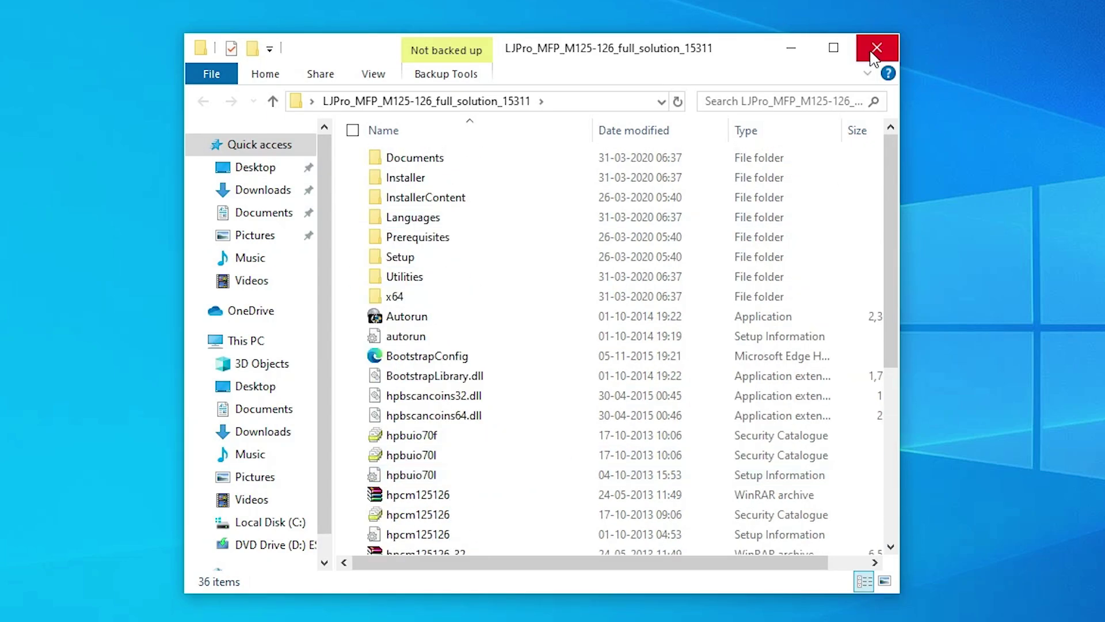
Close the driver folder and open Printers & scanners from a Start menu search for 'pr'.
click(877, 47)
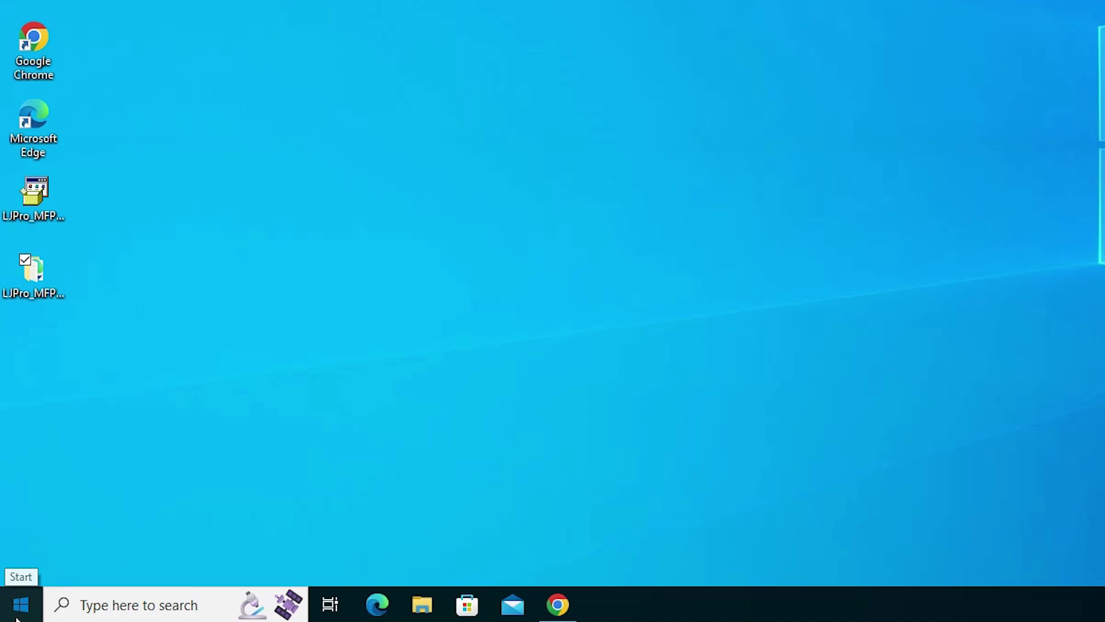
click(12, 611)
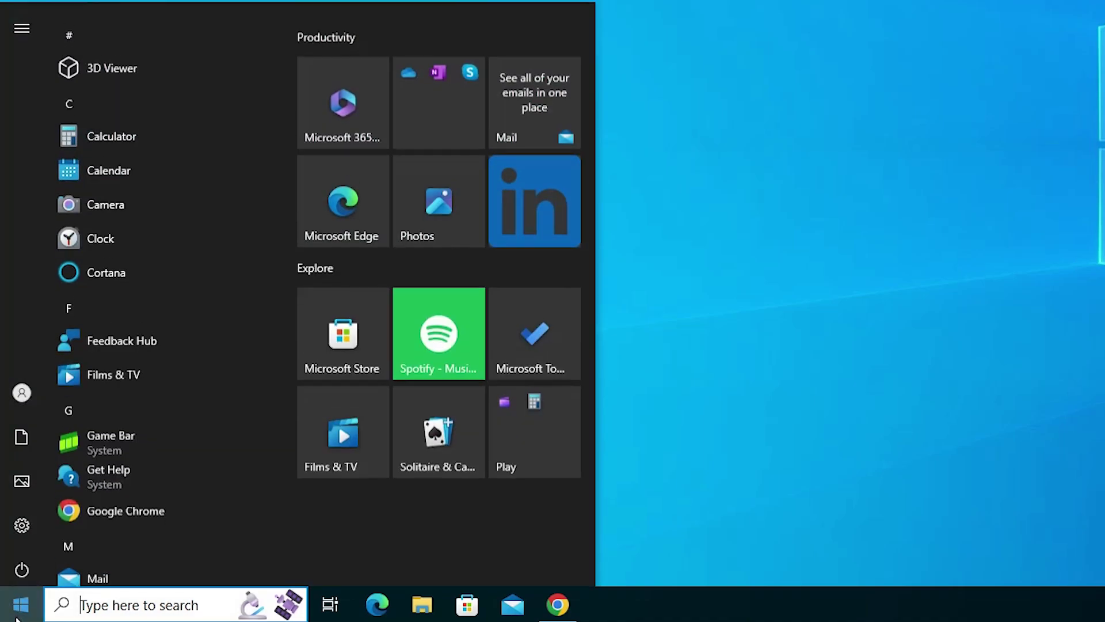
text(pr)
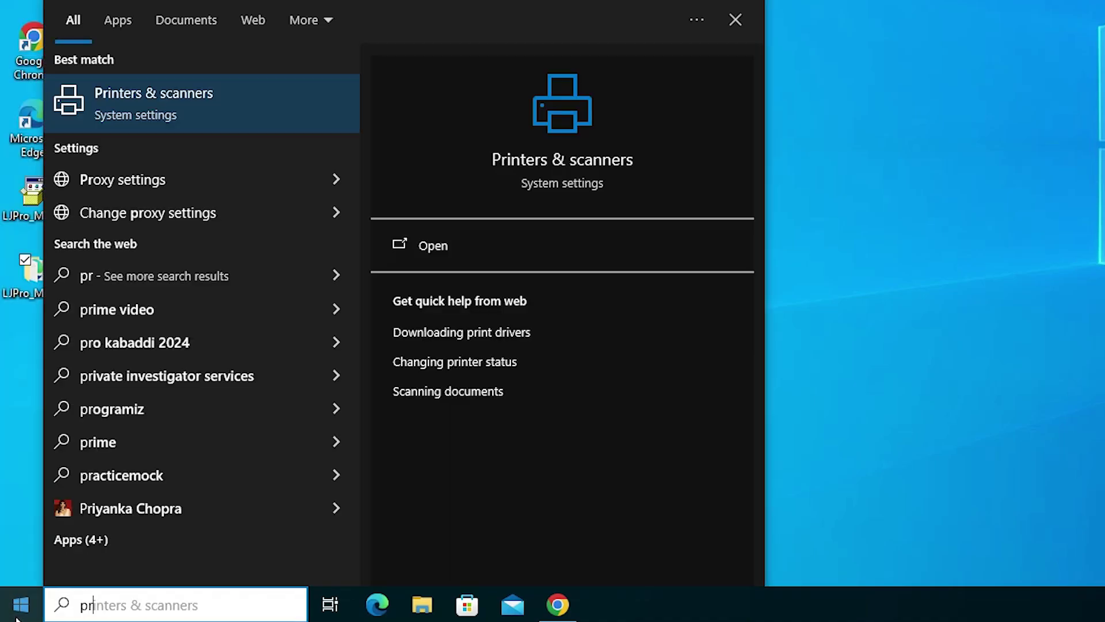
click(188, 104)
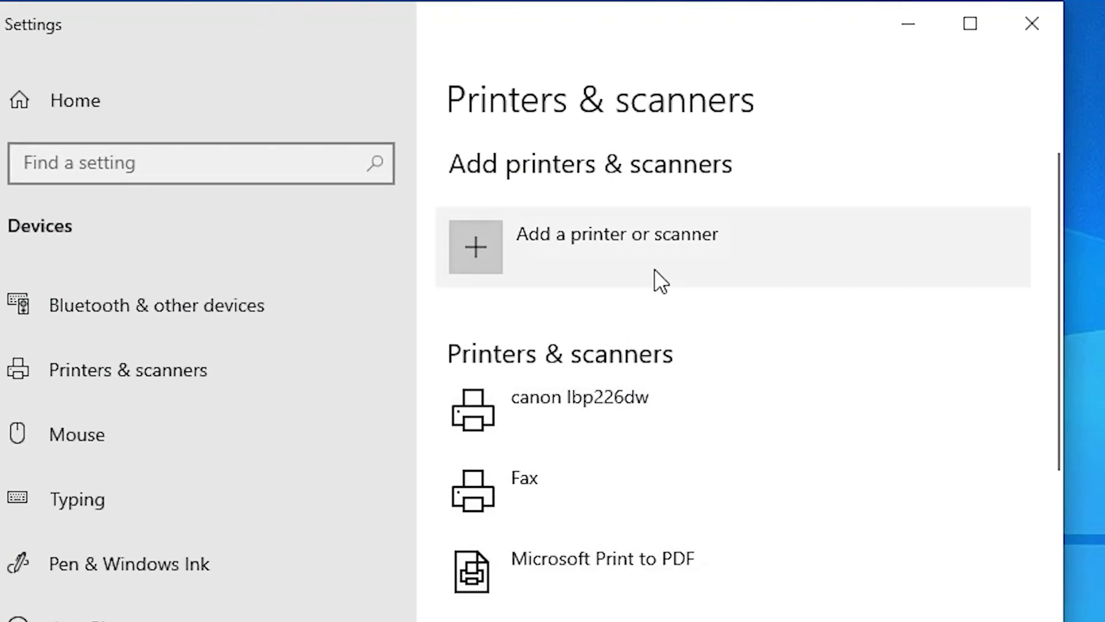
Run 'Add a printer or scanner', then choose 'The printer that I want isn't listed'.
click(695, 263)
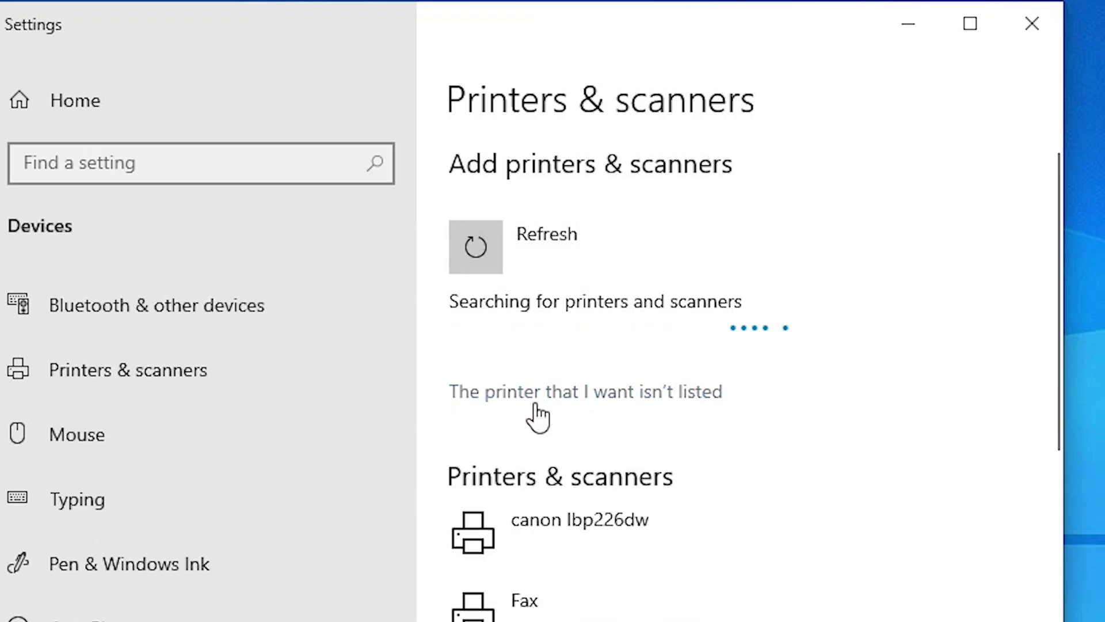
click(656, 405)
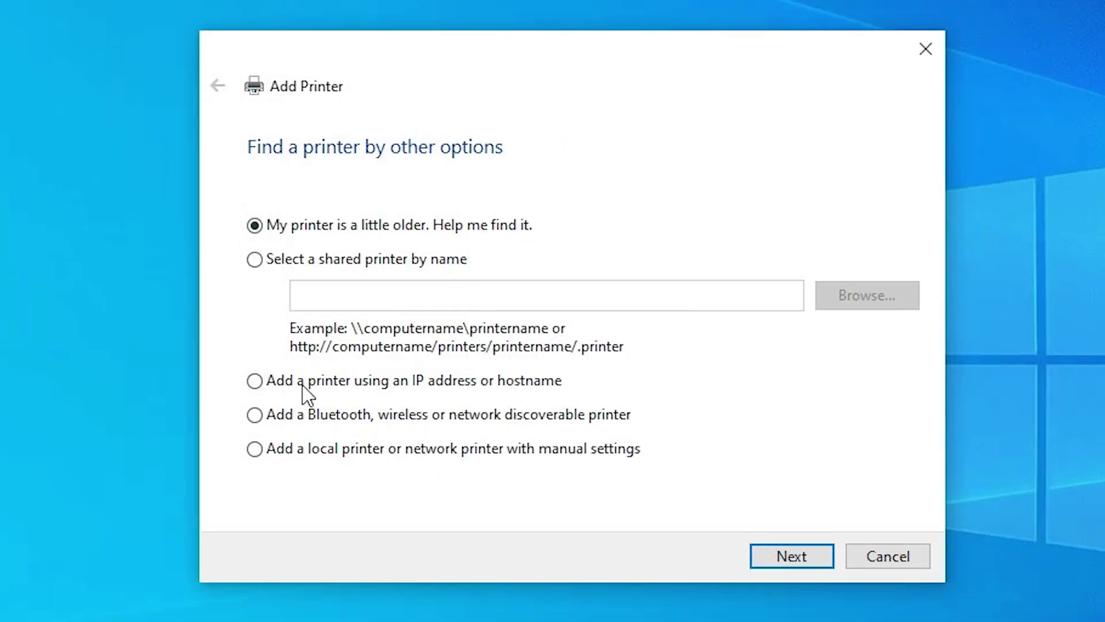
Add a local printer with manual settings on existing port USB_001 (Local Port).
click(262, 455)
click(806, 557)
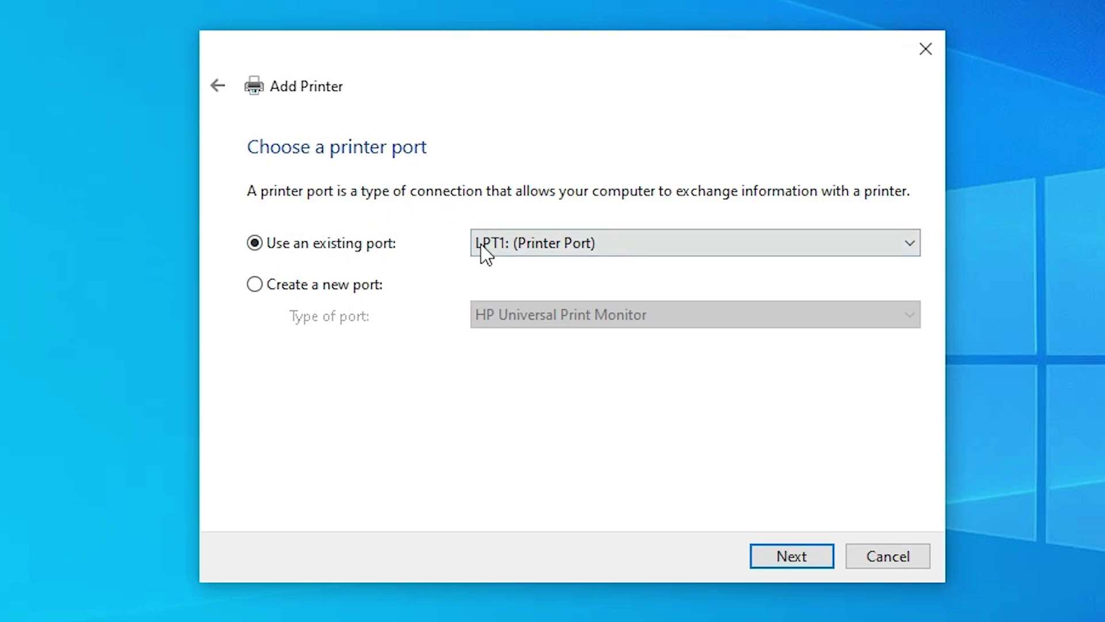
click(521, 241)
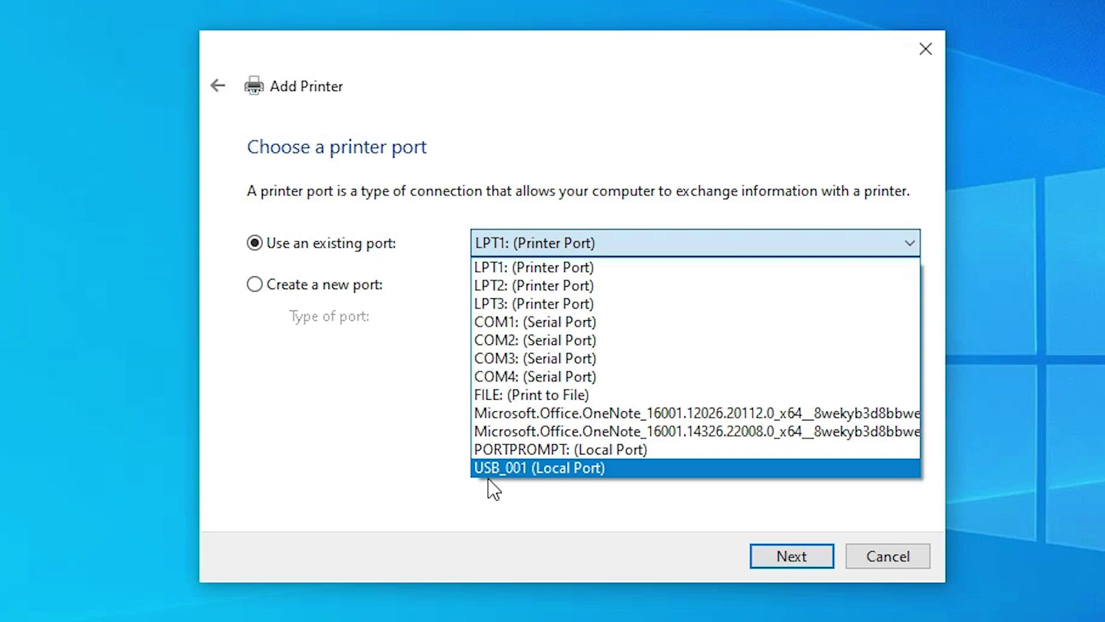
click(519, 472)
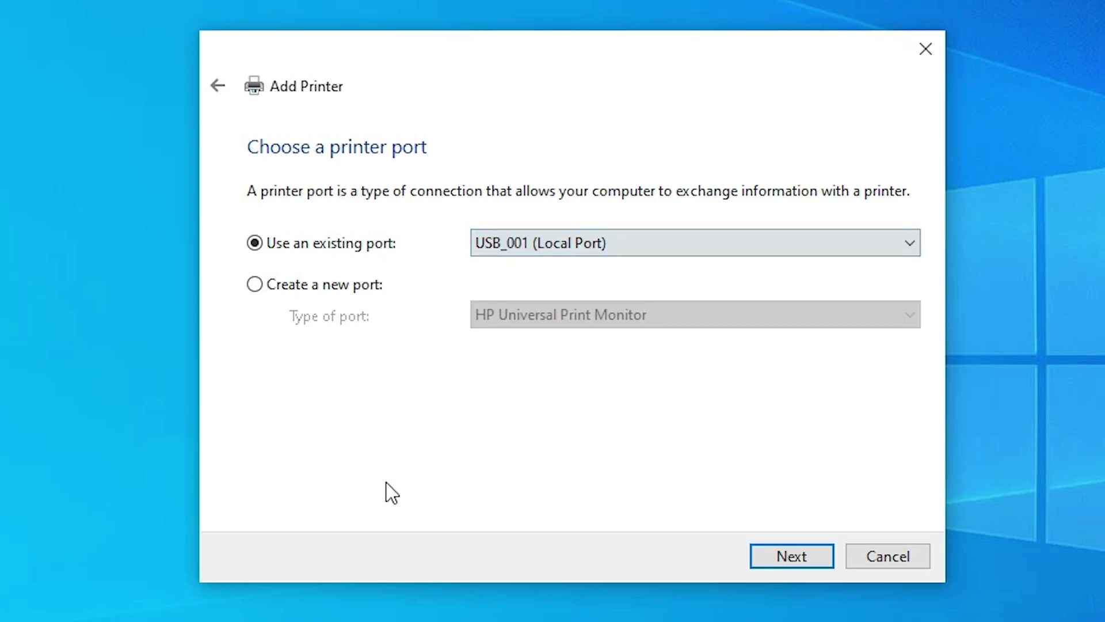
click(831, 555)
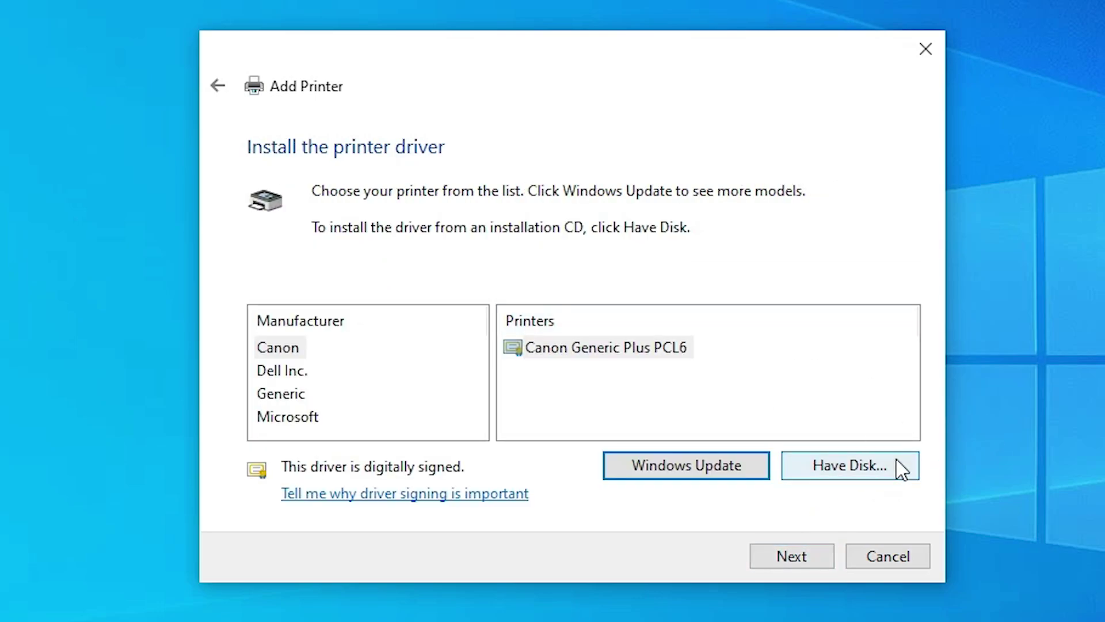
Browse via Have Disk to the Desktop's LJPro_MFP_M125-126_full_solution_15311 driver folder.
click(896, 461)
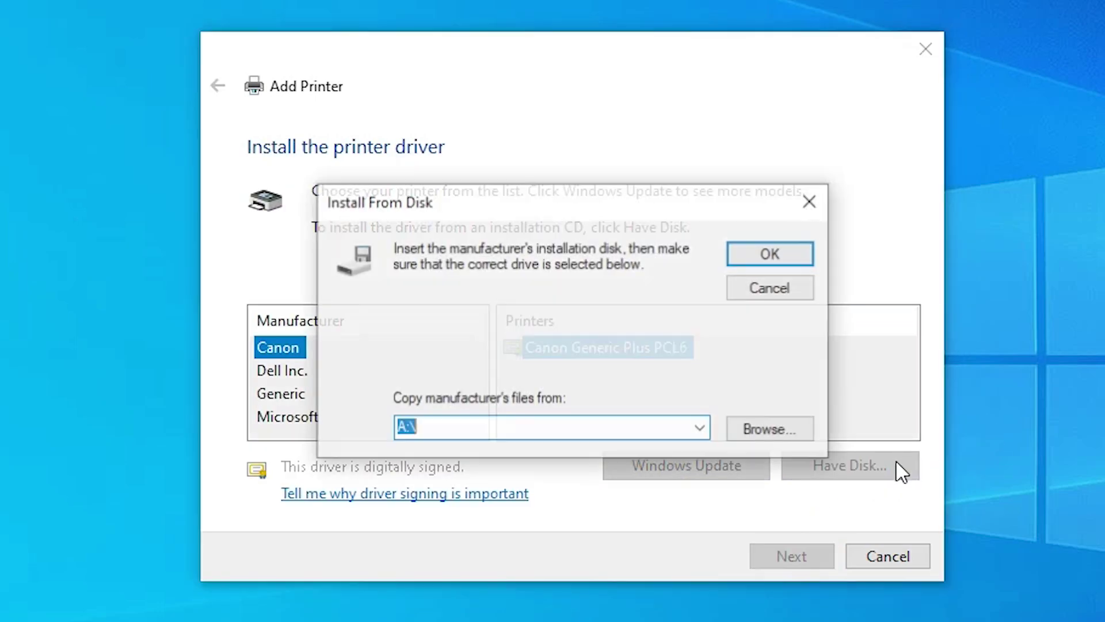
click(771, 430)
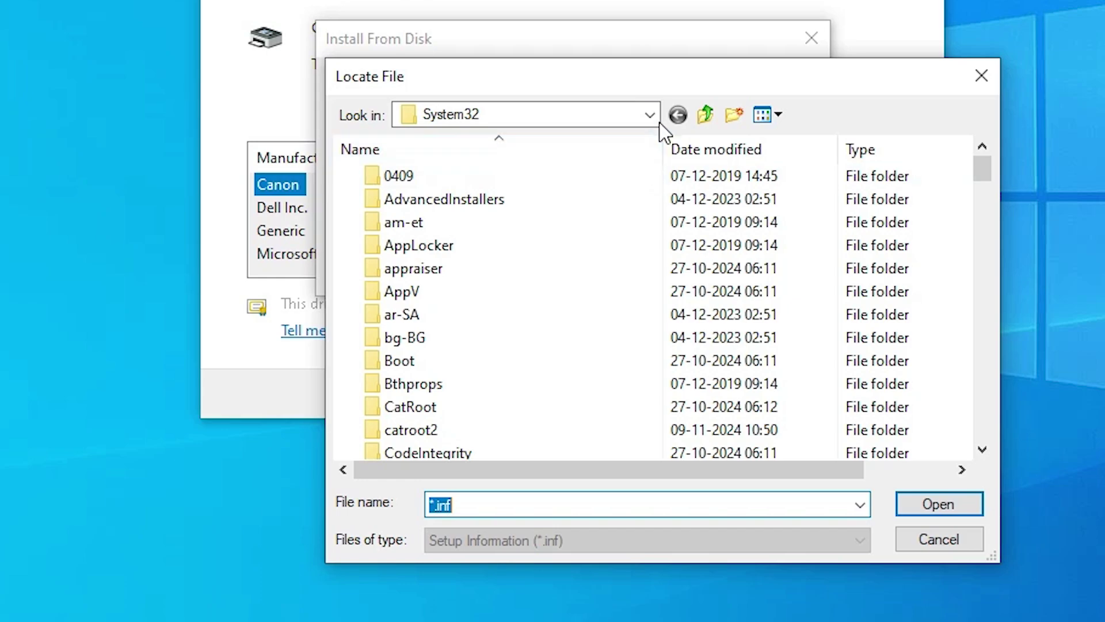
click(650, 278)
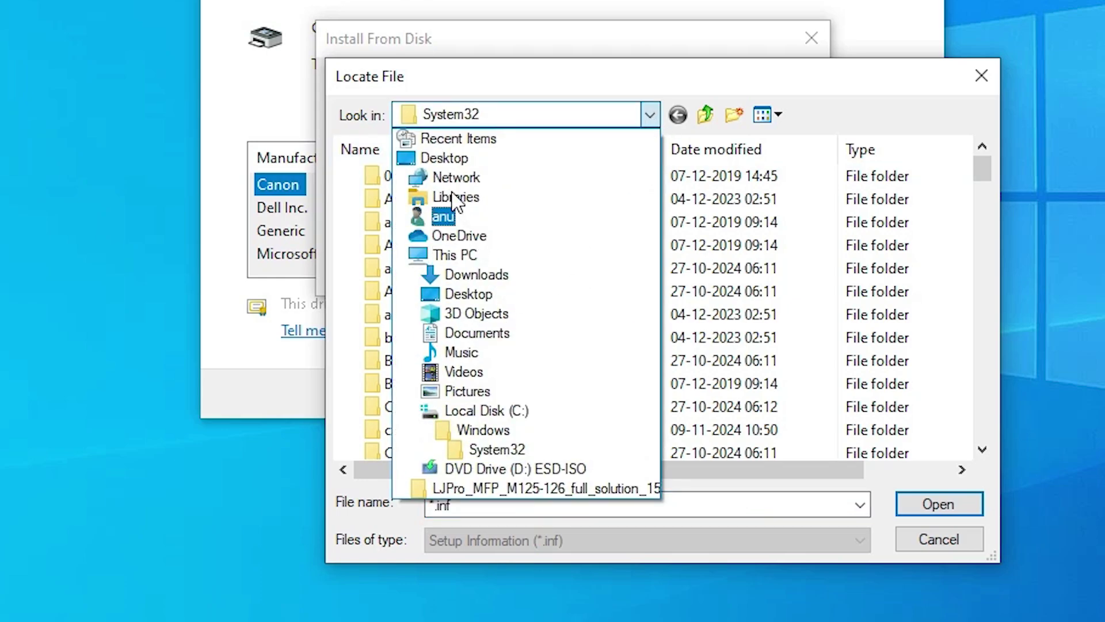
click(445, 159)
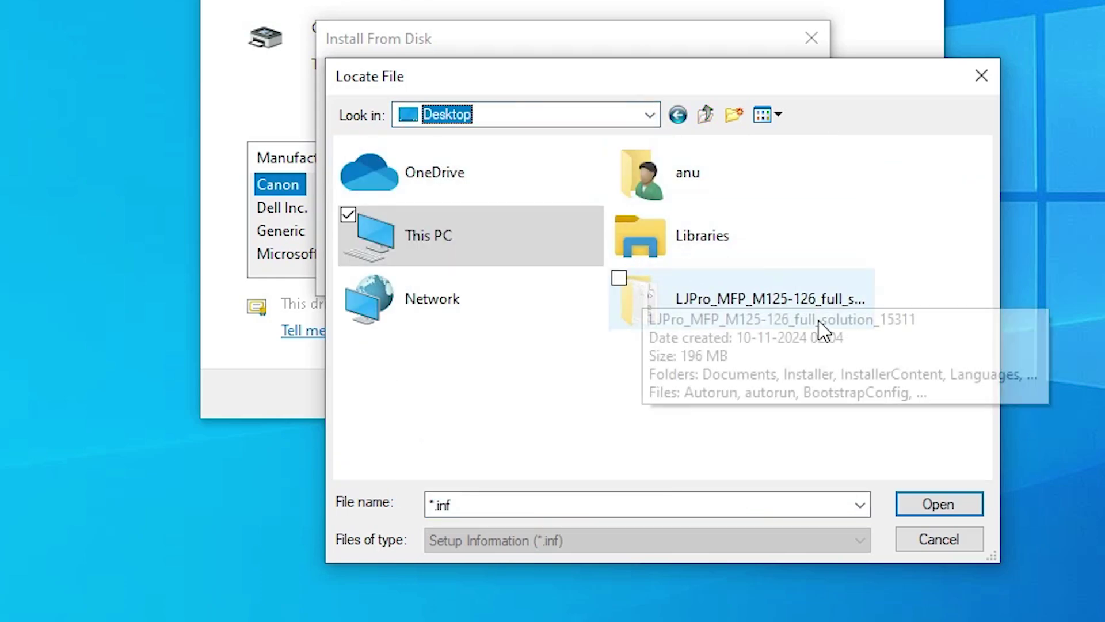
click(752, 298)
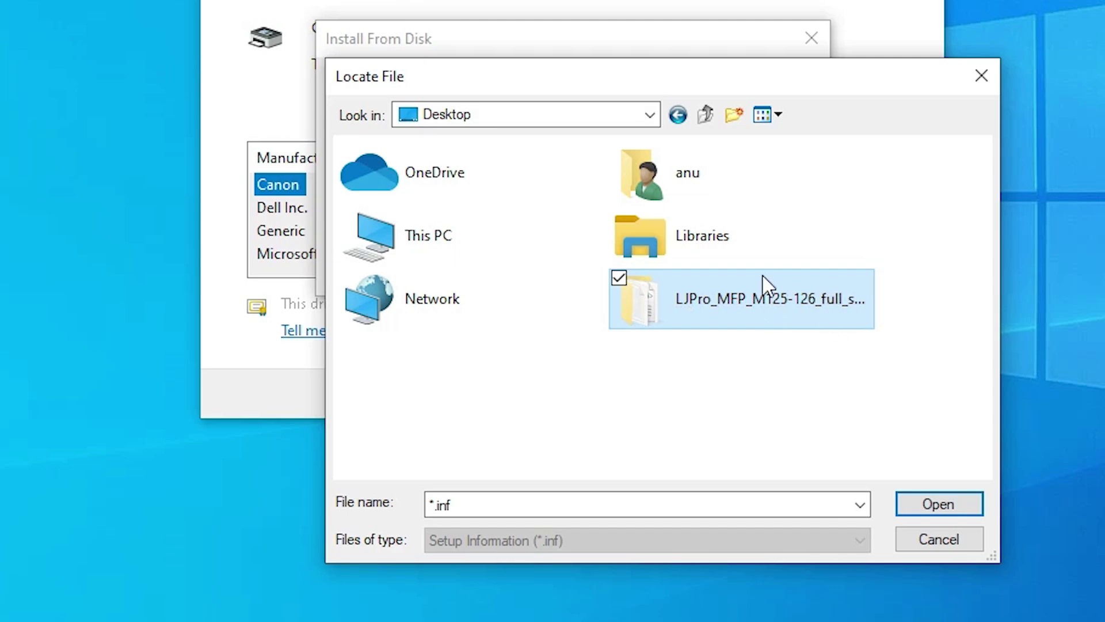
double_click(701, 297)
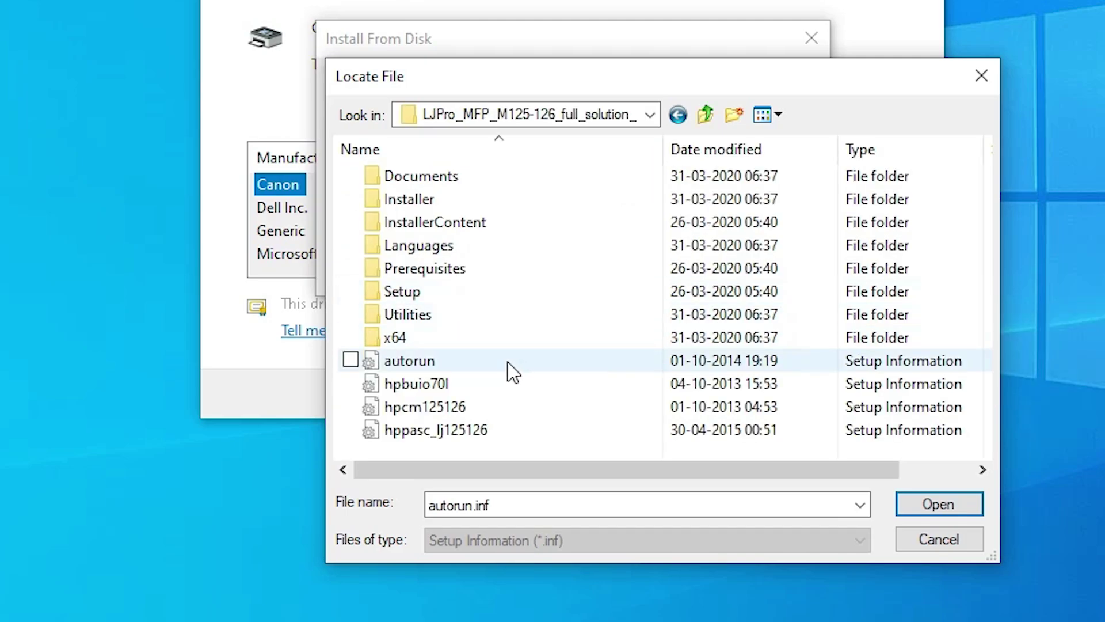
Choose an .inf setup file from that folder as the driver source.
click(426, 363)
click(417, 384)
click(413, 432)
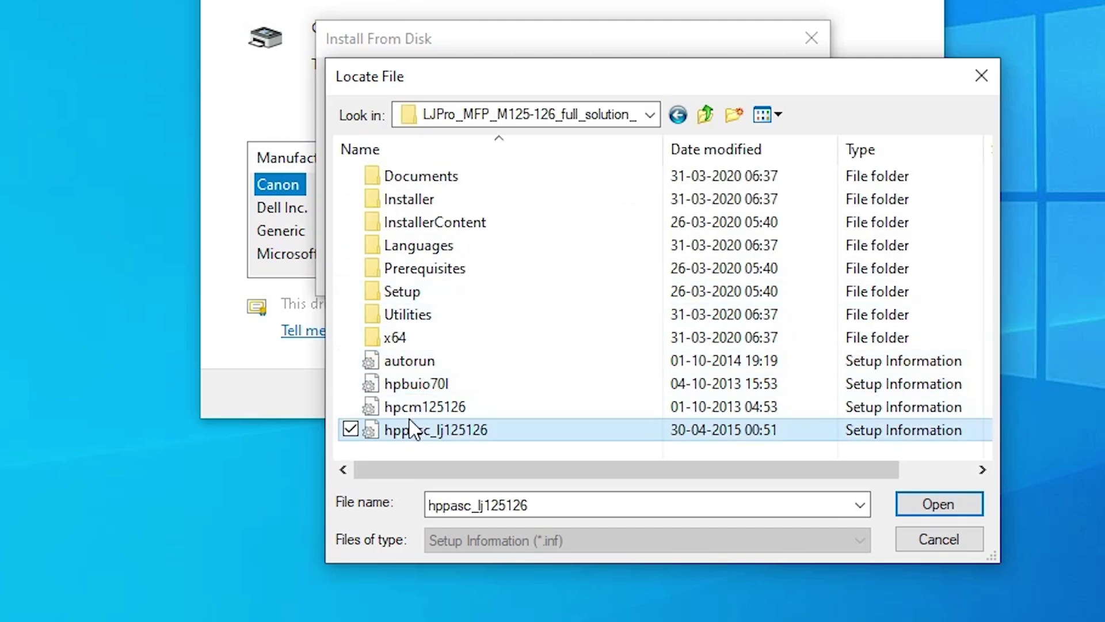
click(419, 382)
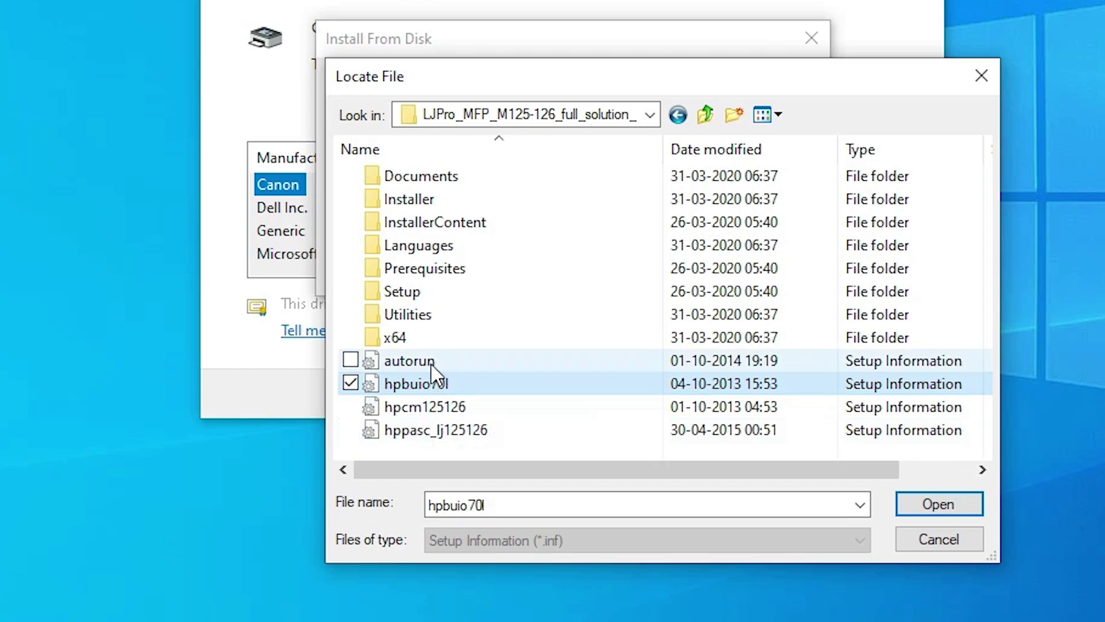
click(431, 363)
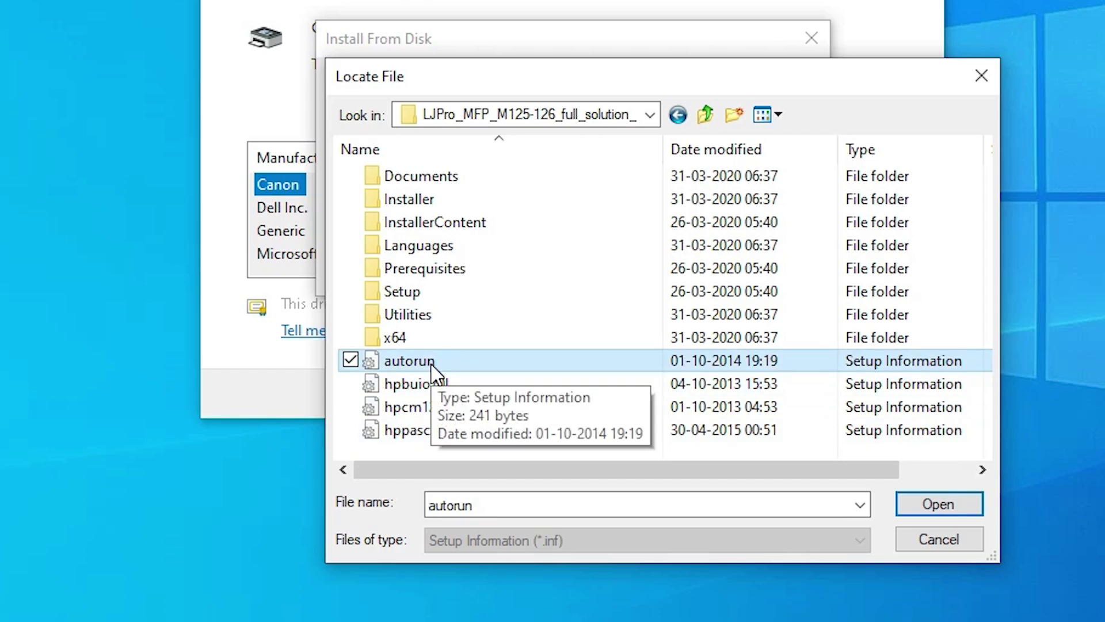
click(928, 507)
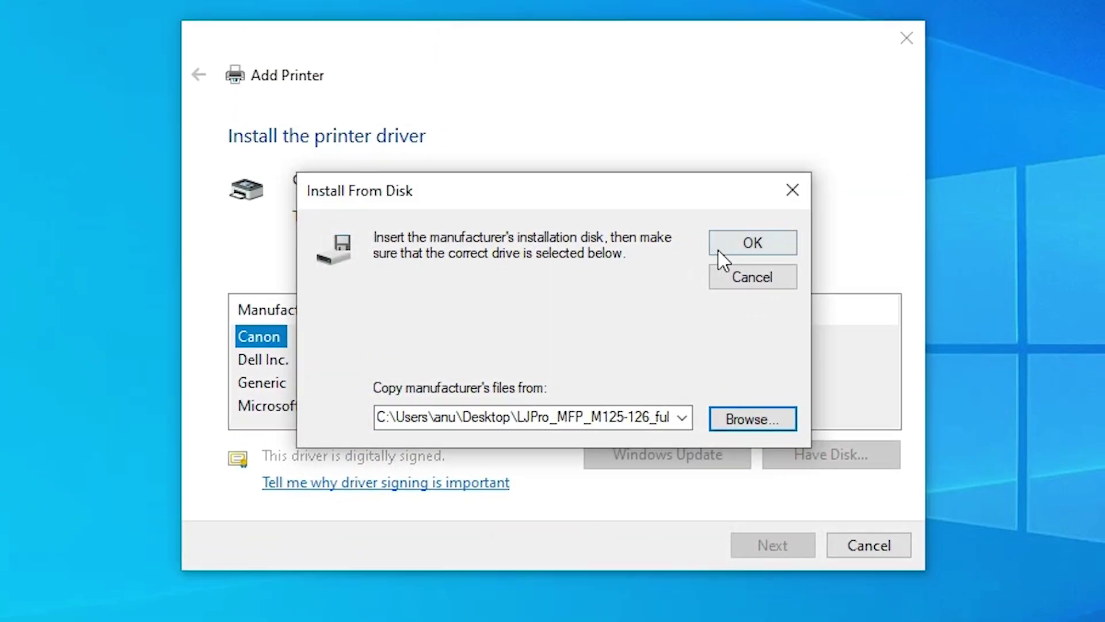
Load the disk's drivers and pick HP LaserJet Pro MFP M125-M126 PCLmS.
click(748, 95)
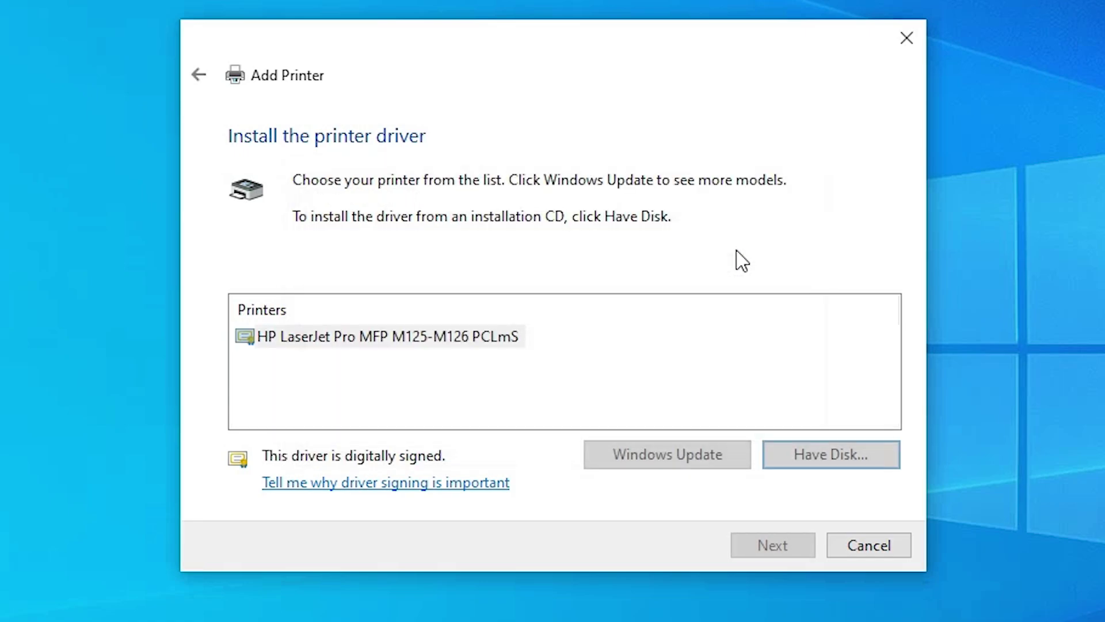
click(311, 345)
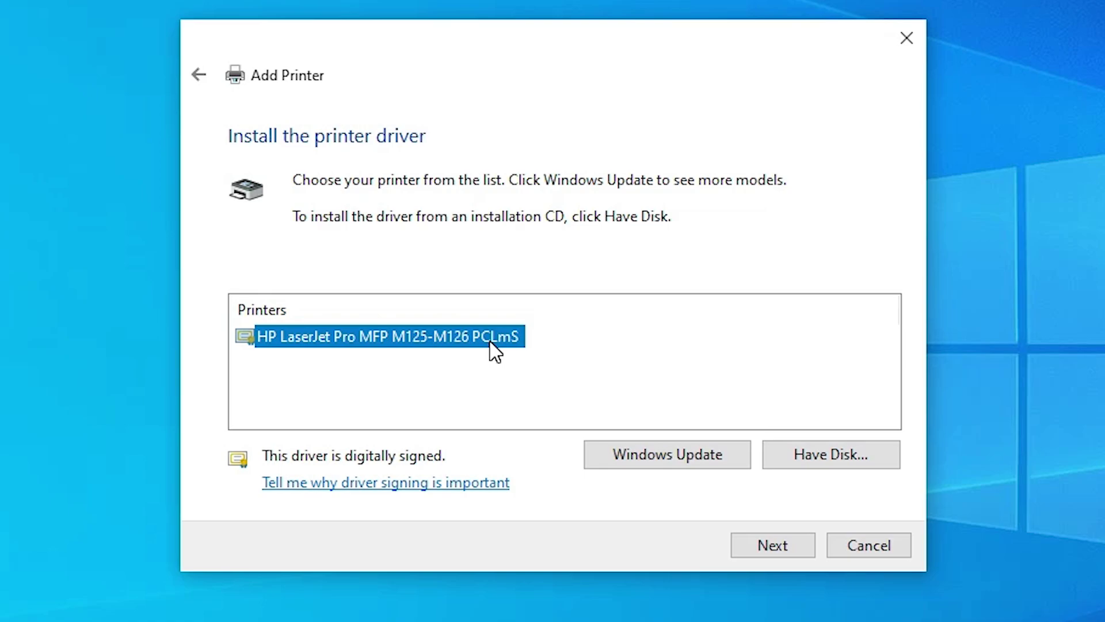
click(789, 546)
Name the printer HP LaserJet Pro MFP M126nw, install it unshared, and finish the wizard.
drag(547, 183, 782, 212)
text(6nw)
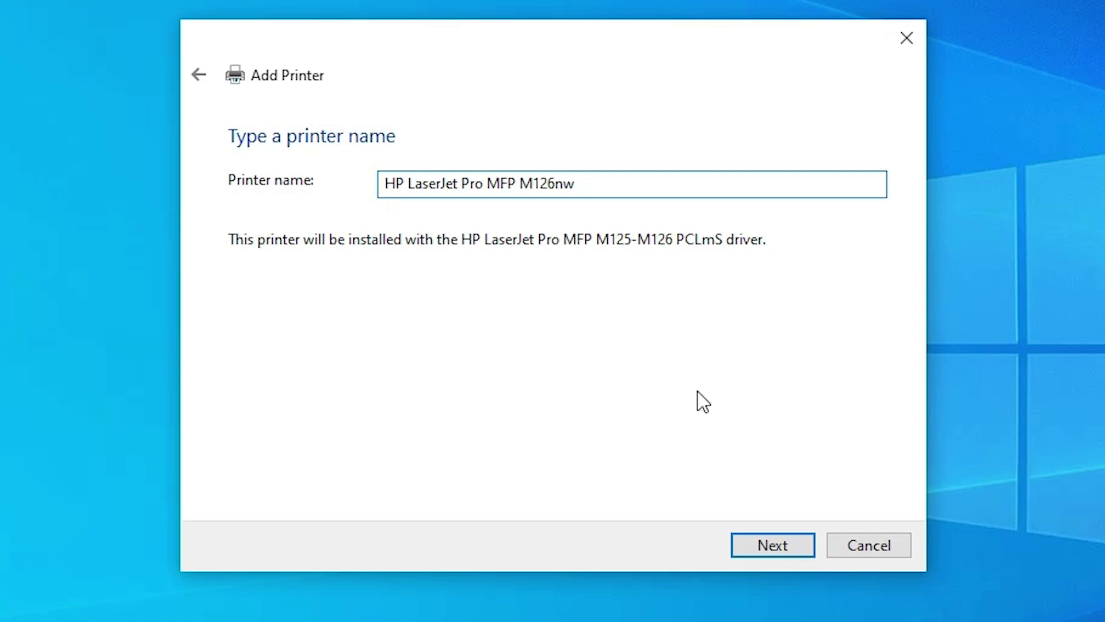
click(755, 555)
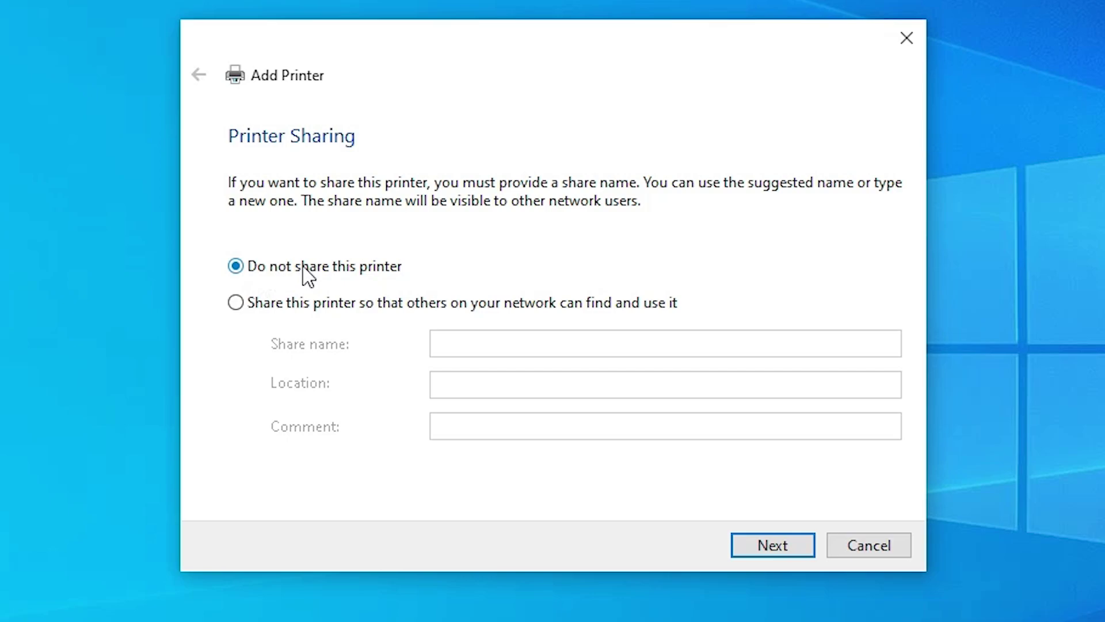
click(794, 548)
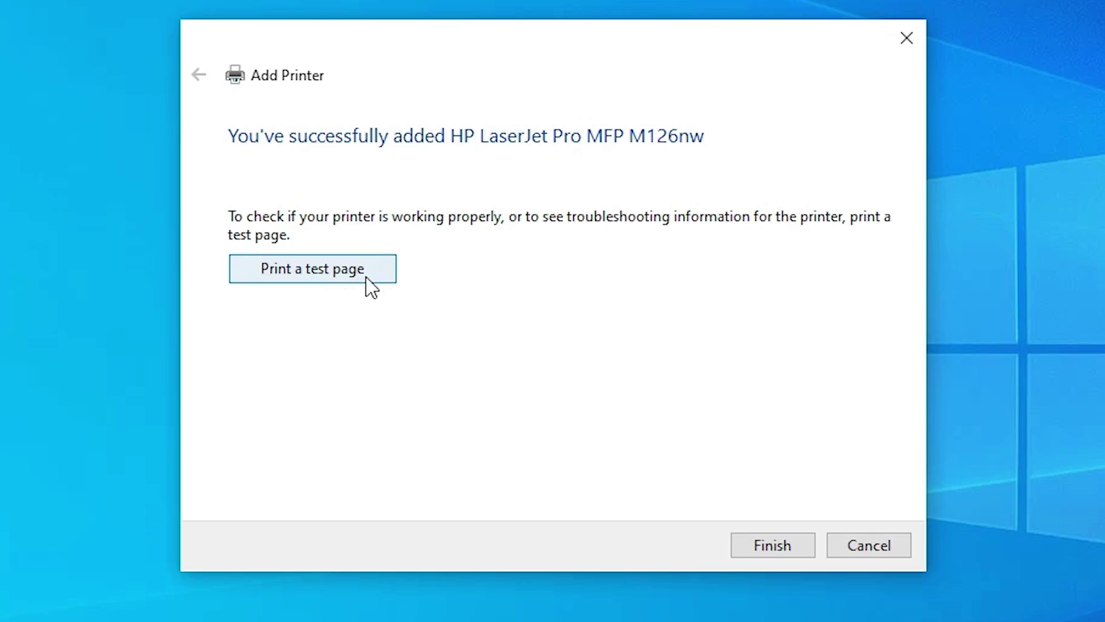
click(761, 542)
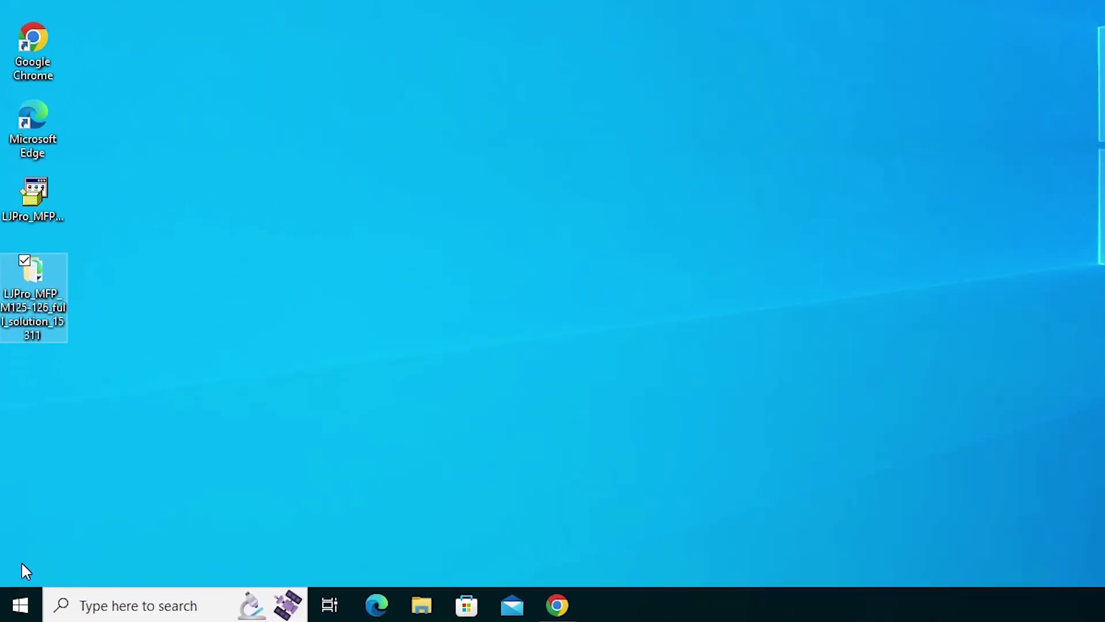
Search 'pri' from Start, open Printers & scanners and locate HP LaserJet Pro MFP M126nw.
click(18, 610)
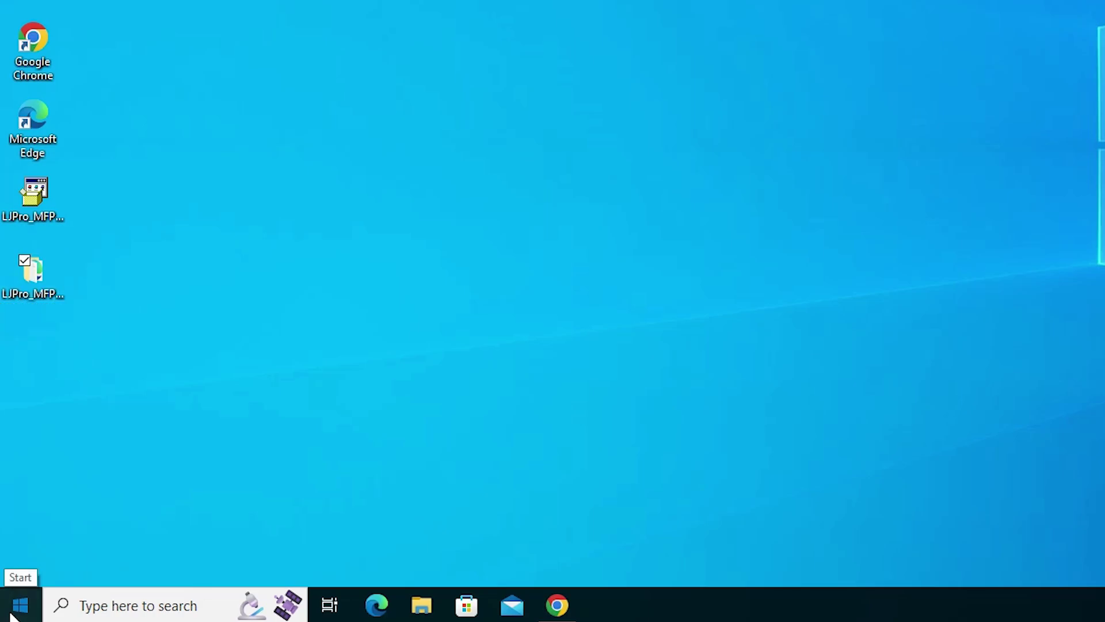
text(pri)
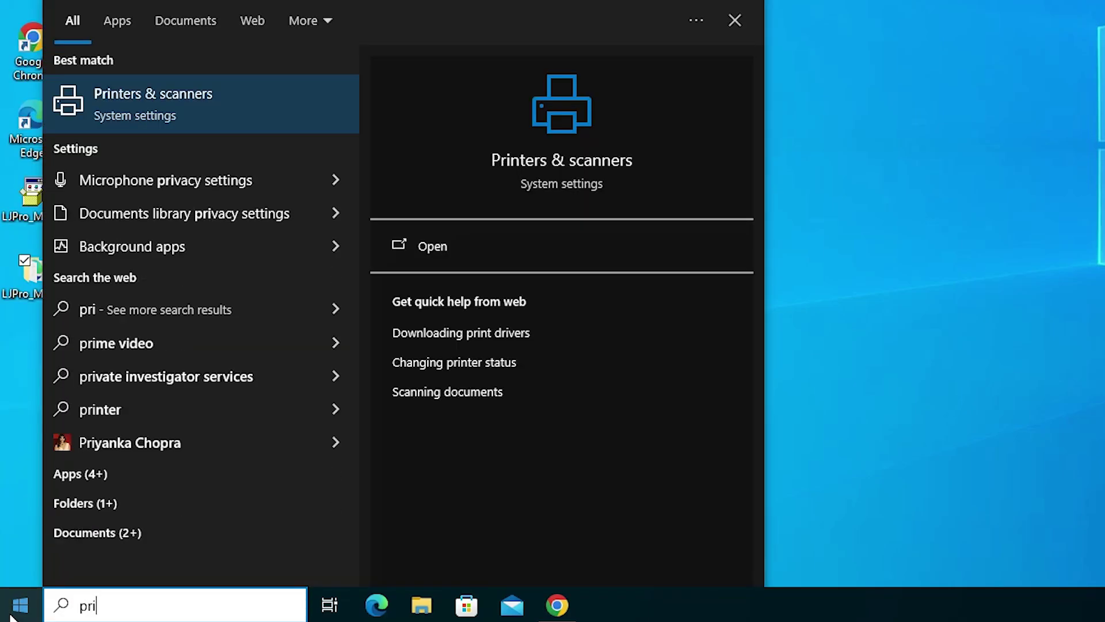
click(212, 96)
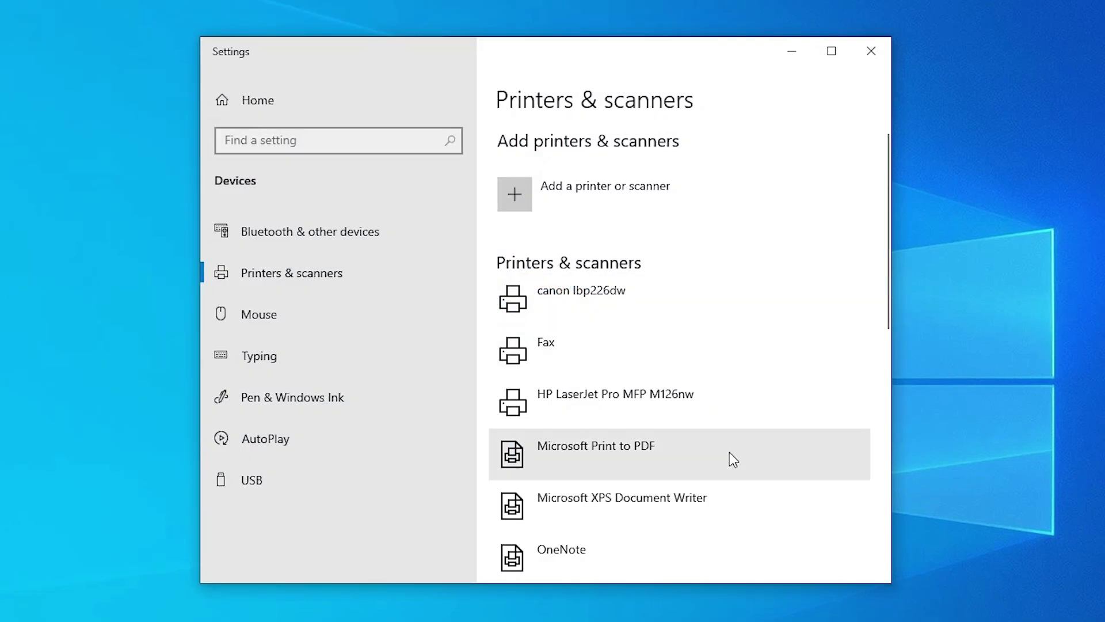
scroll(730, 451, down, 2)
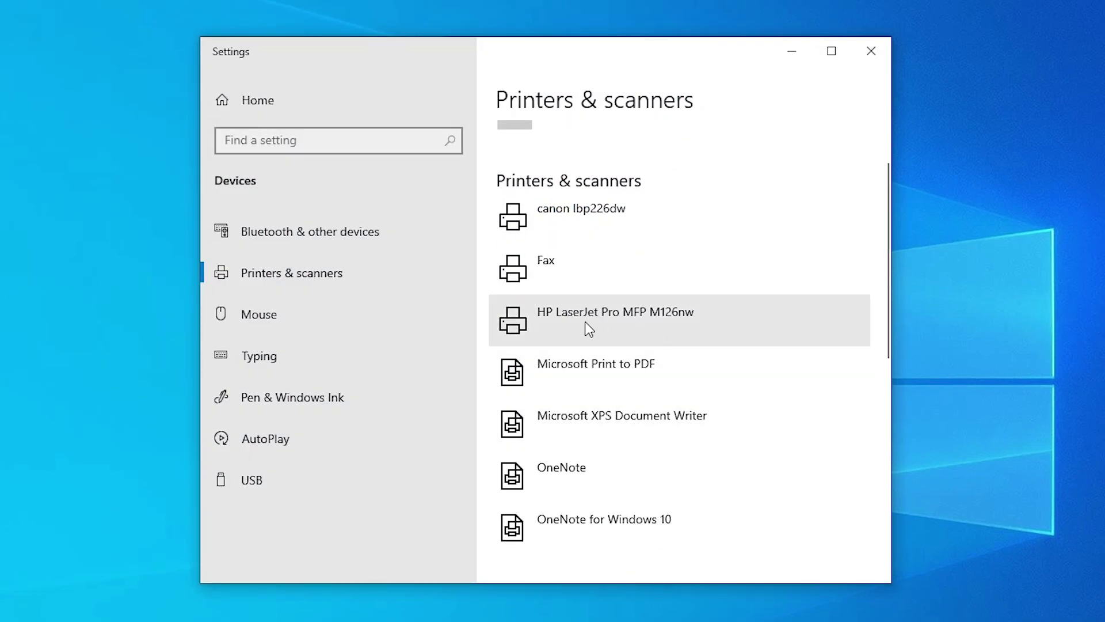